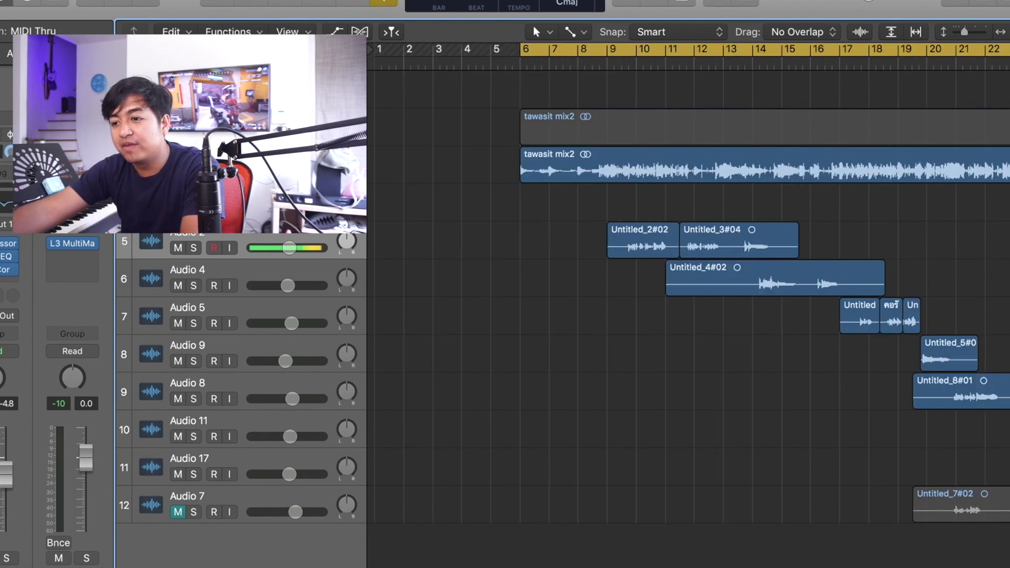
Step: Show the whole arrangement and play the tawasit mix2 track from about bar 9 with the vocal tracks below it muted
key("z")
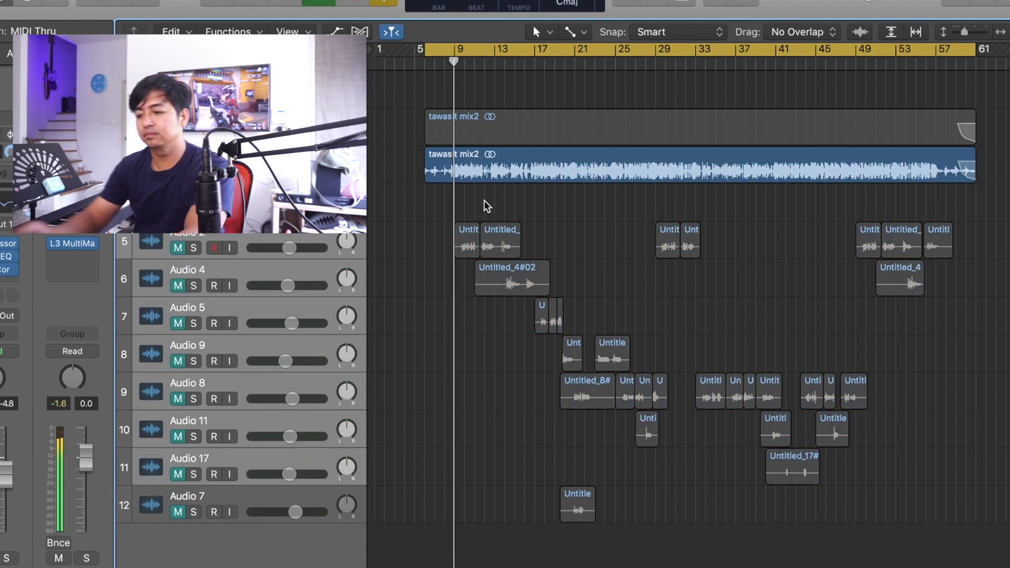
key("XF86AudioRaiseVolume")
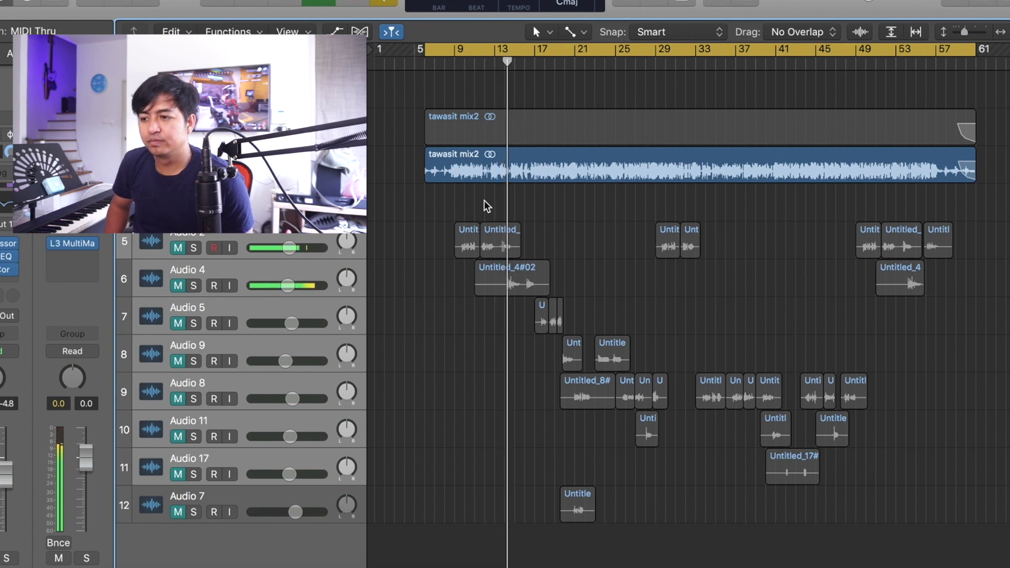
key("shift+period")
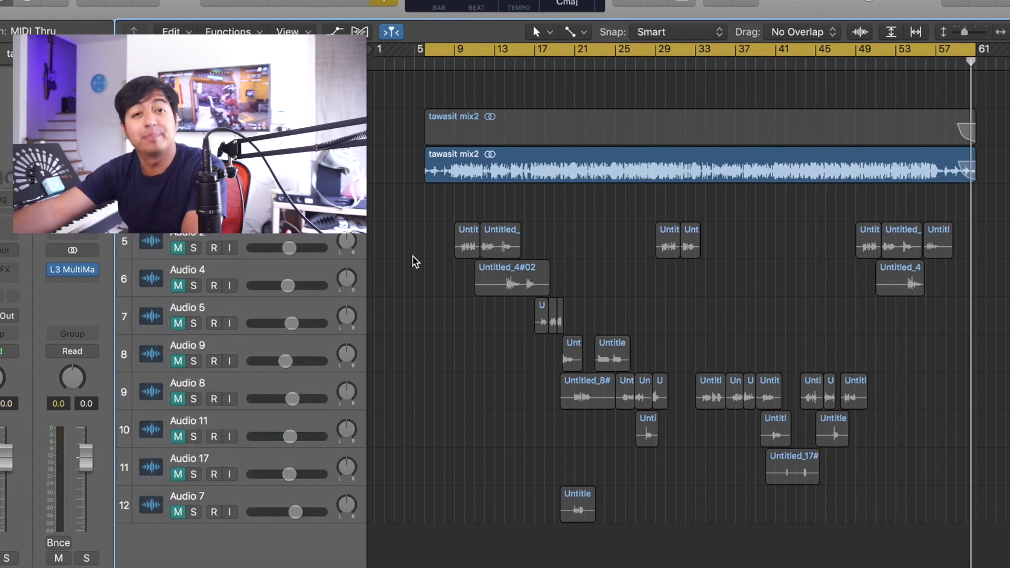
key("super+Right")
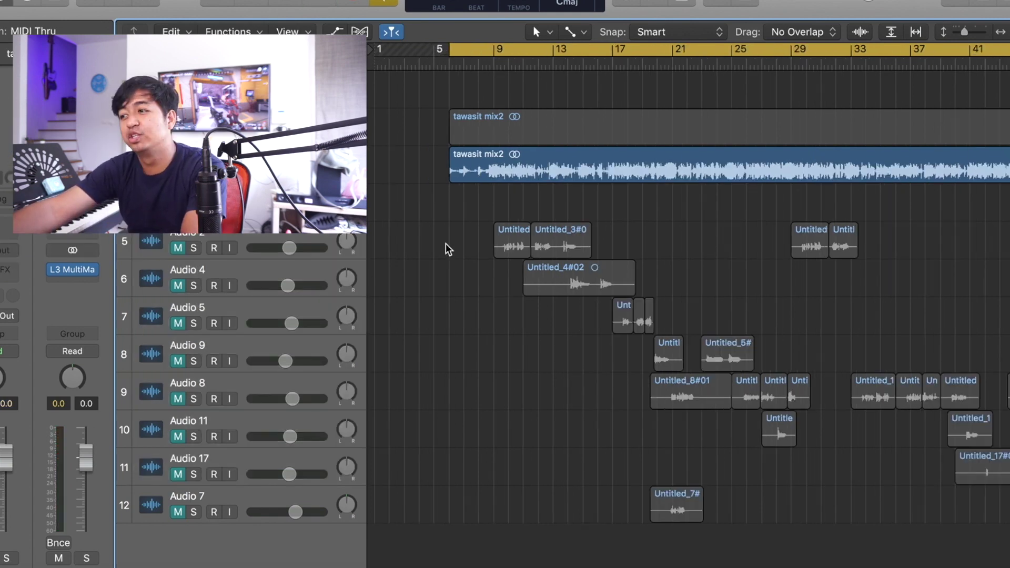
key("super+Right")
key("super+Right")
key("super+Right")
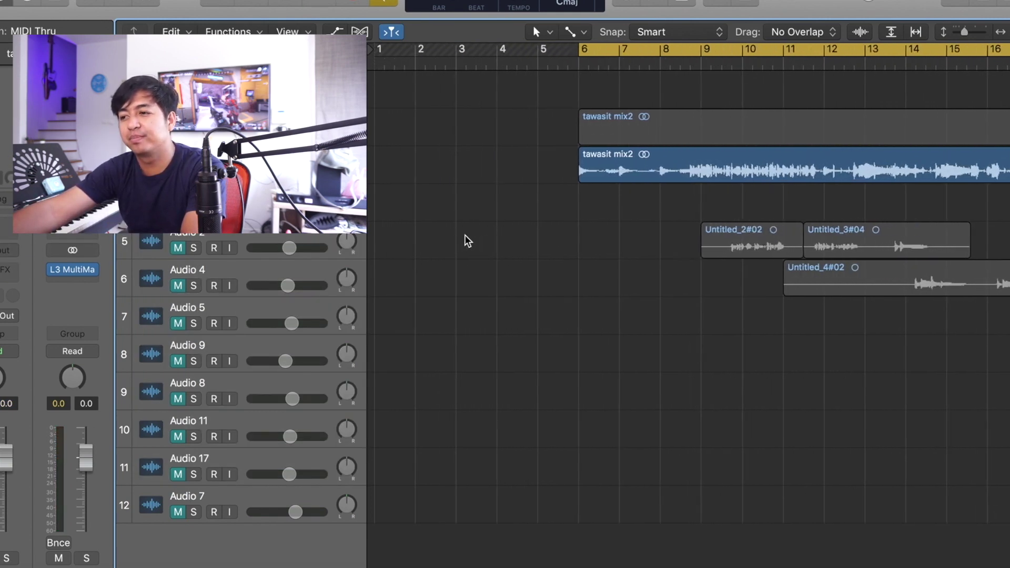
key("super+Left")
key("super+Left")
key("super+Left")
key("super+Left")
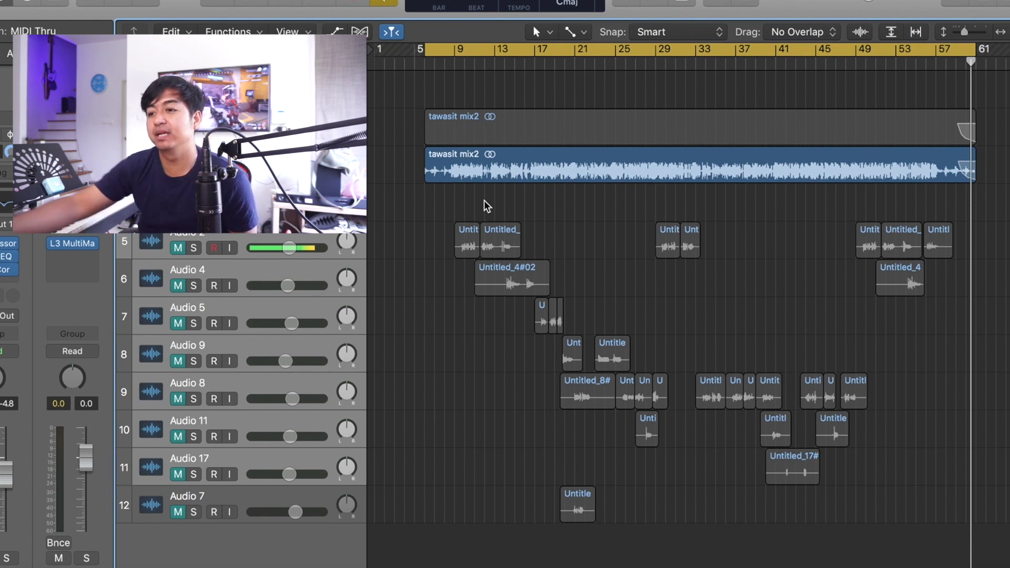
key("Up")
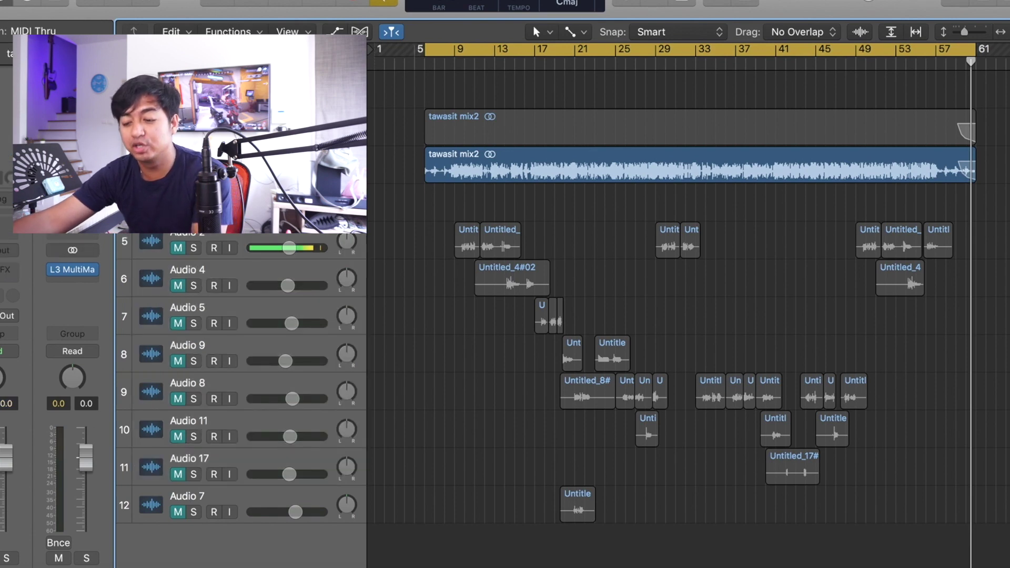
Step: Unmute Audio 2 and Audio 4 and play them with the tawasit mix2 track from about bar 9 to bar 15
key("super+Right")
key("super+Right")
key("super+Right")
key("space")
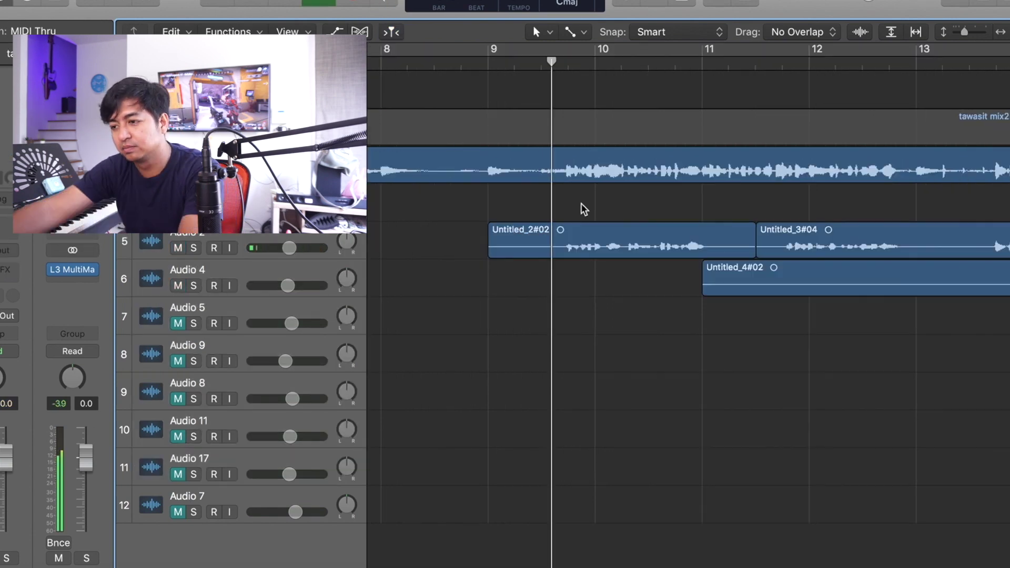
key("super+Left")
key("super+Left")
key("super+Right")
key("super+Right")
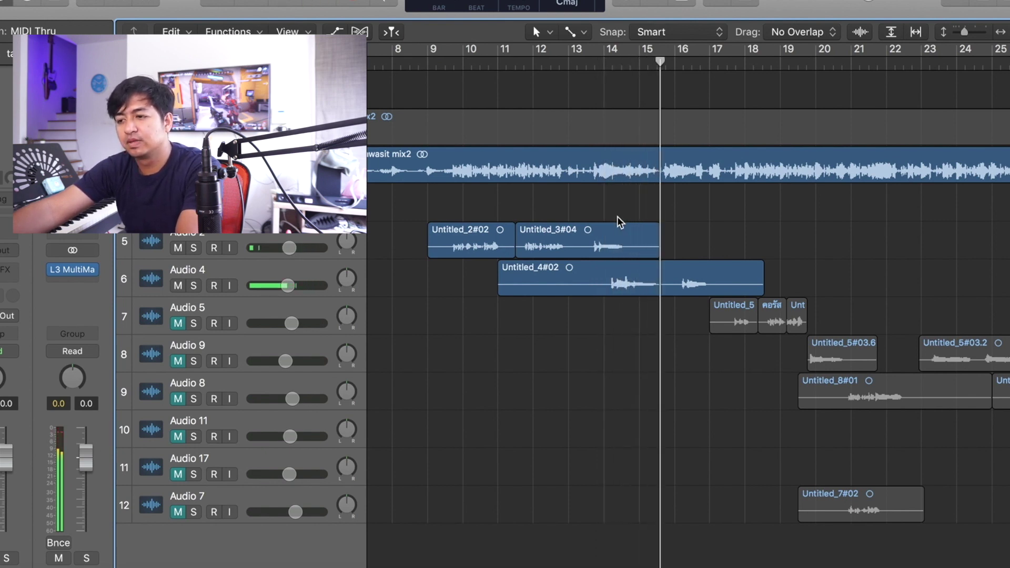
Step: Select the Audio 2 track and compare its phrases from about bar 10 soloed and within the mix
left_click(272, 241)
left_click(418, 208)
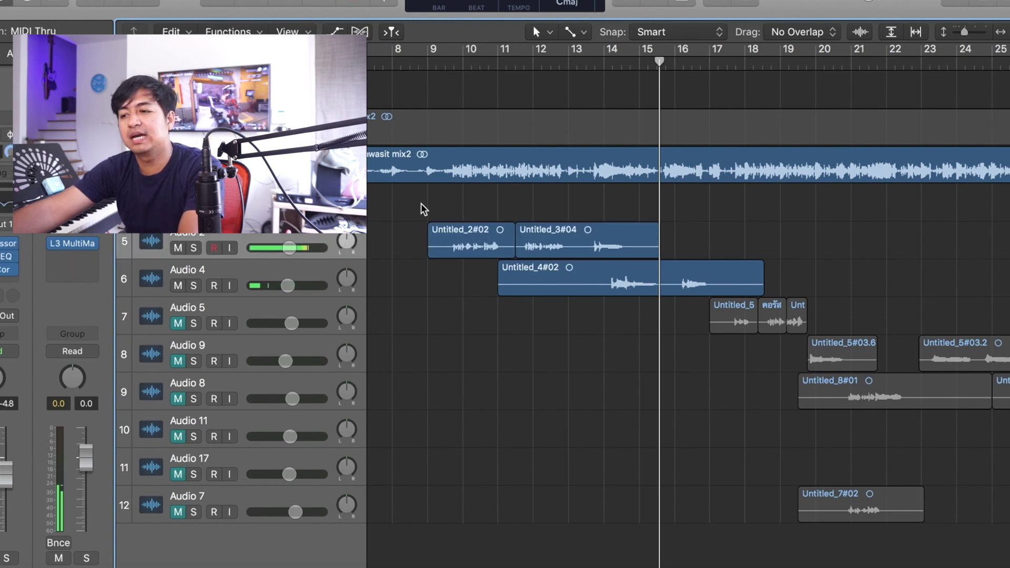
key("super+Right")
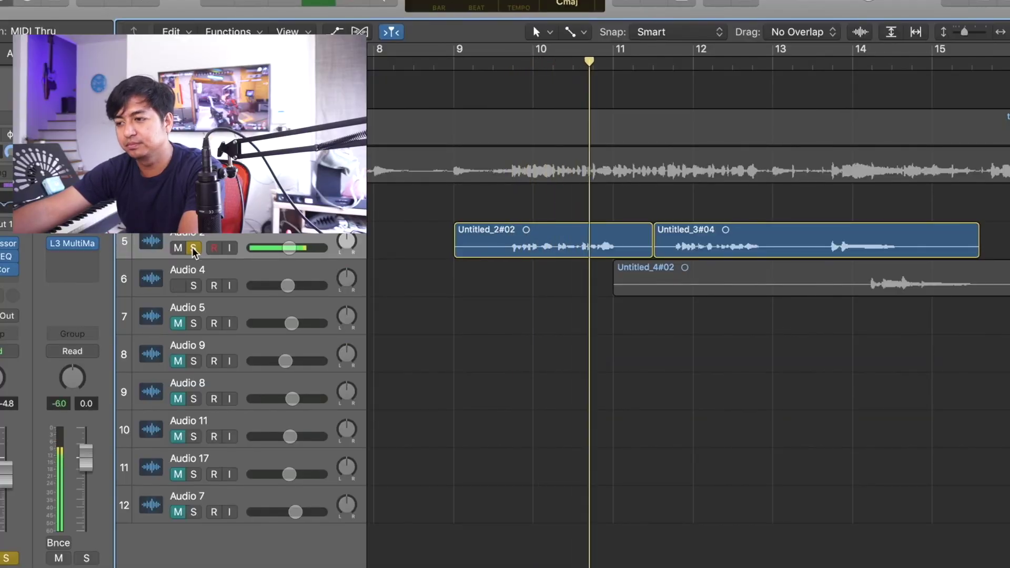
left_click(193, 248)
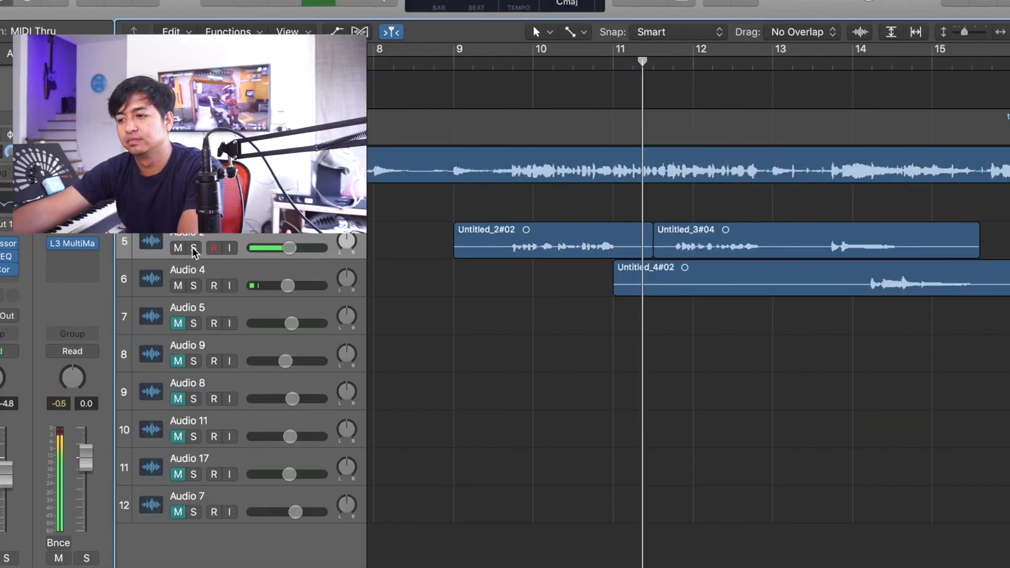
left_click(194, 249)
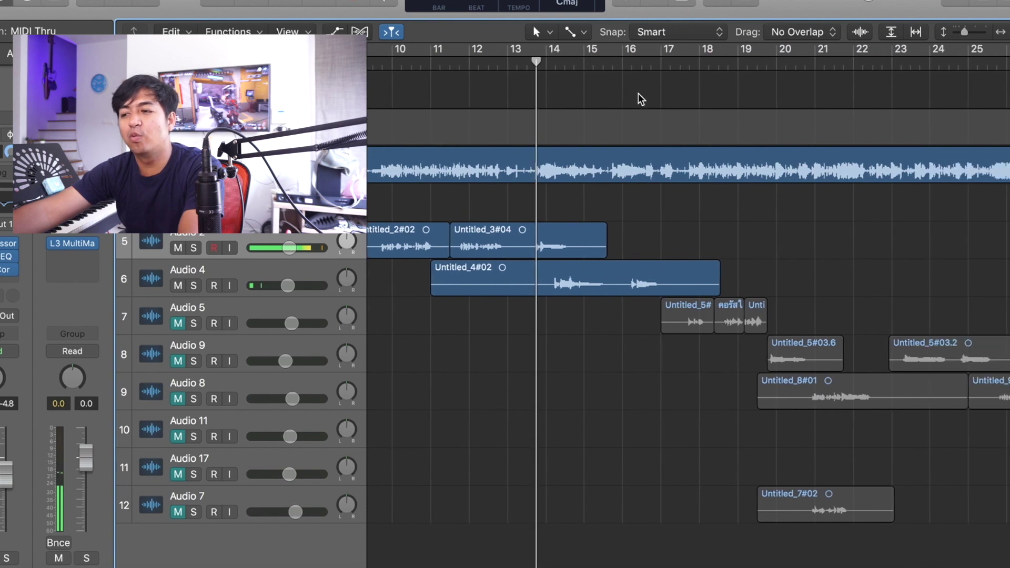
Step: Select the Audio 4 track and listen to its phrases from about bar 14 to bar 17 within the mix
key("super+Right")
key("super+Right")
key("super+Right")
key("super+Right")
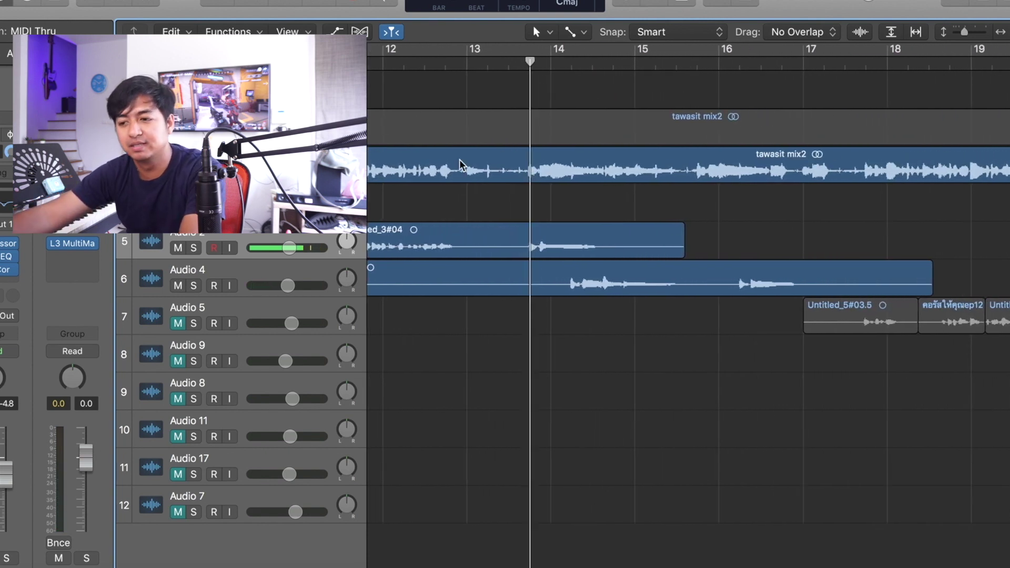
left_click(294, 278)
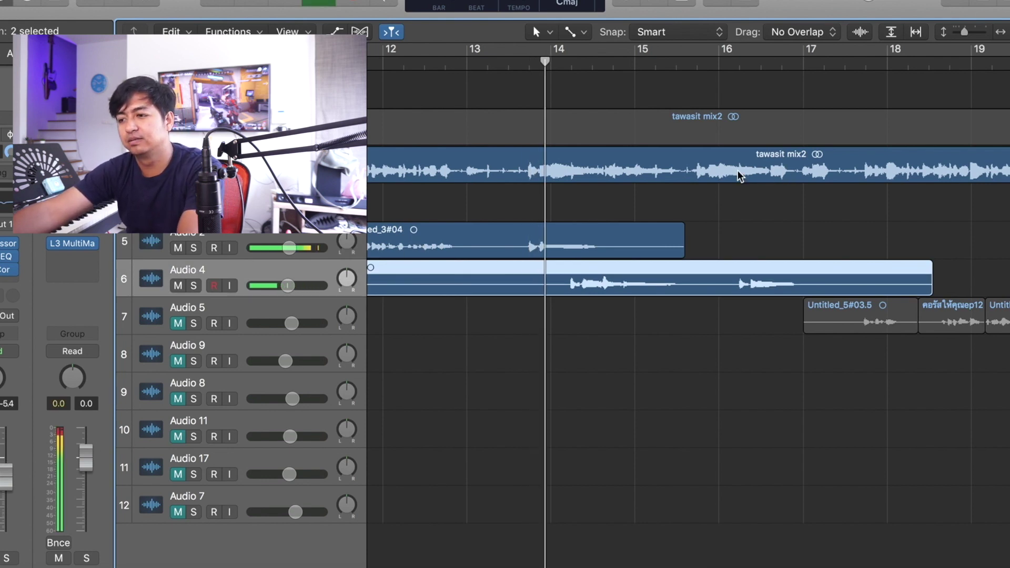
scroll(972, 246, "right", 2)
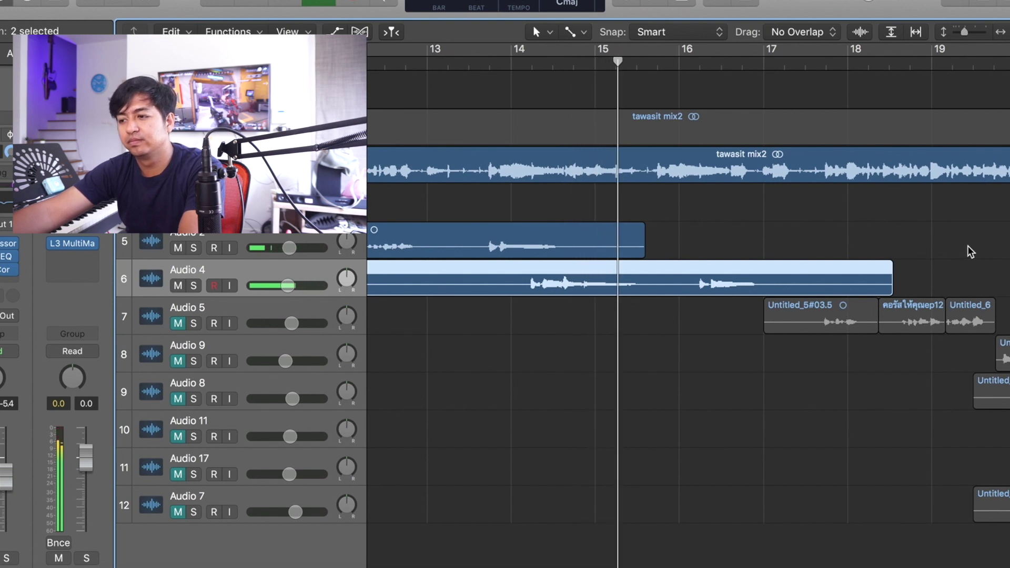
scroll(971, 246, "right", 2)
scroll(379, 295, "down", 3)
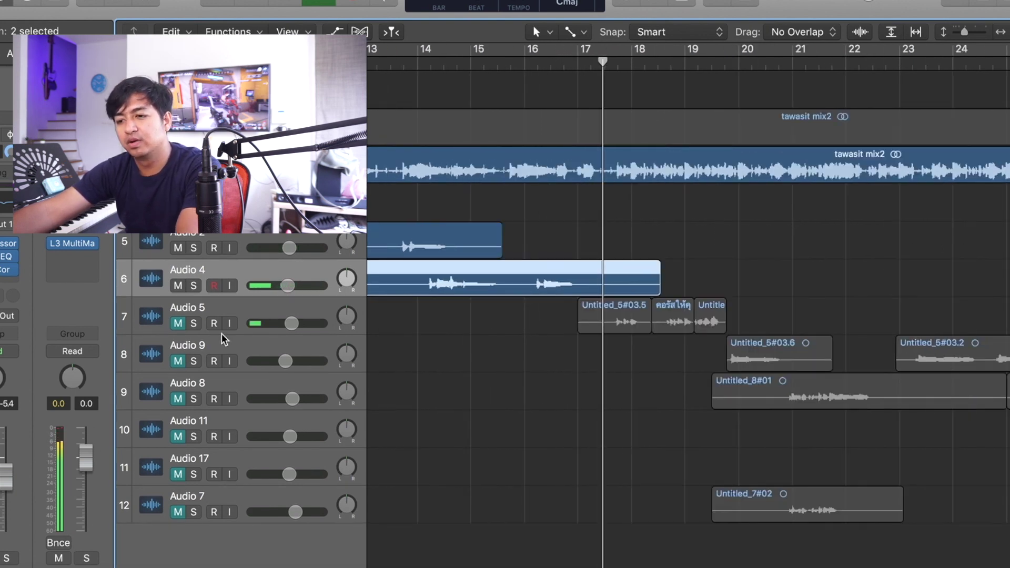
Step: Unmute and select the Audio 5 track, and replay its three regions from about bar 17
left_click(179, 322)
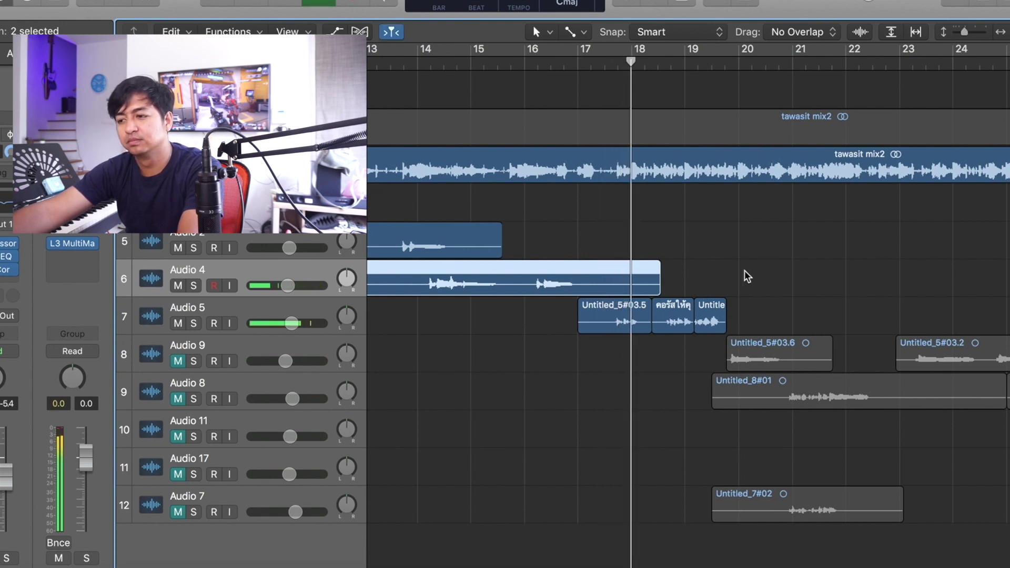
scroll(743, 271, "up", 3)
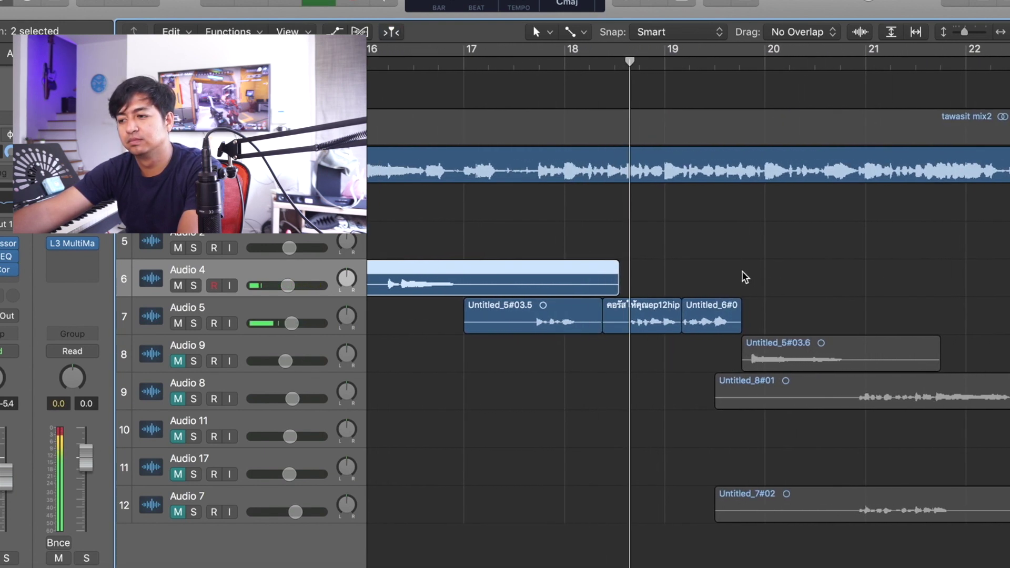
scroll(713, 287, "down", 3)
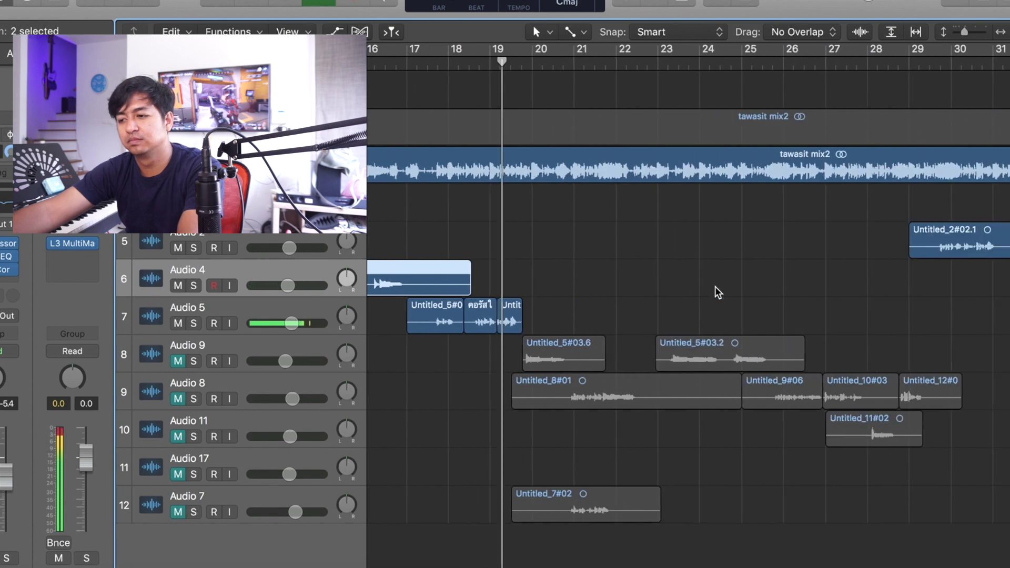
left_click(227, 307)
scroll(457, 249, "up", 3)
left_click(487, 64)
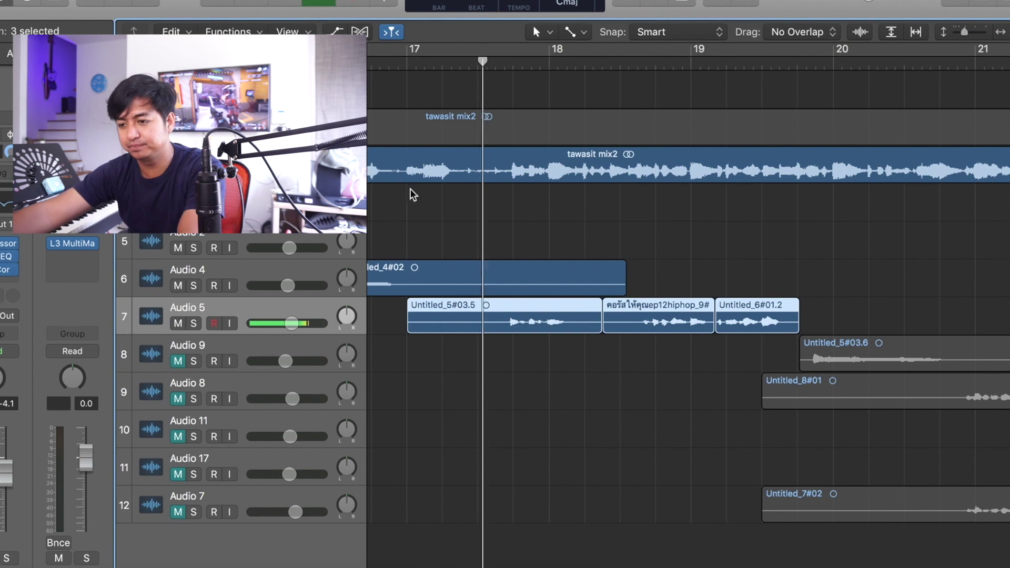
Step: Unmute Audio 9, deselect the Audio 5 regions and listen up to about bar 21
left_click(178, 360)
scroll(611, 369, "down", 2)
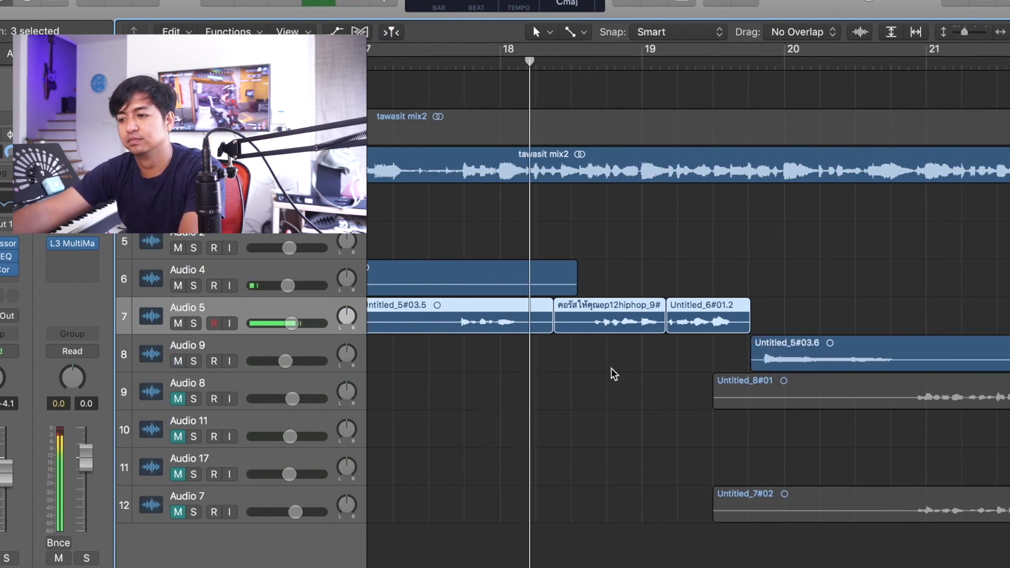
left_click(612, 369)
scroll(612, 369, "down", 3)
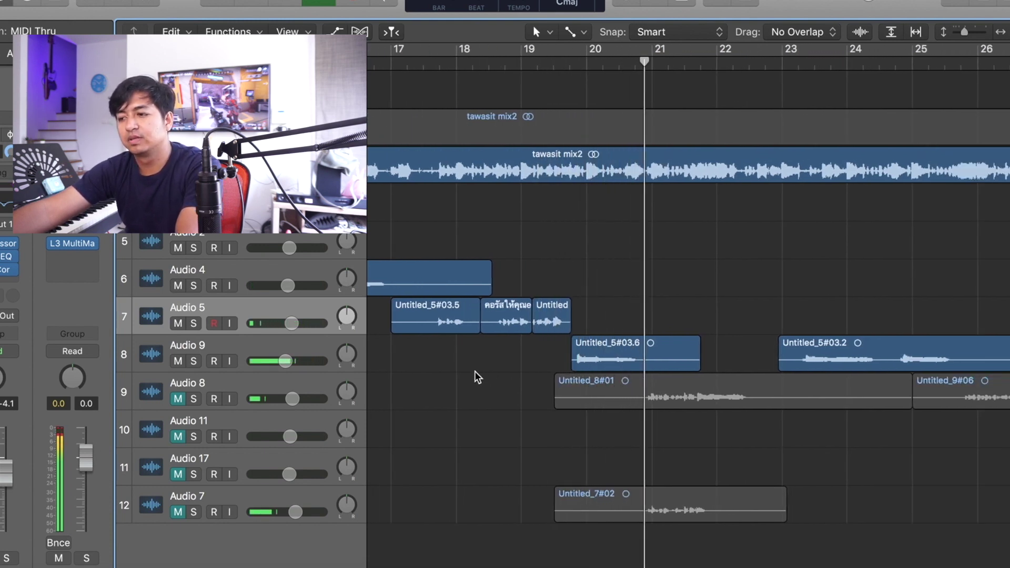
scroll(620, 309, "up", 5)
scroll(615, 311, "left", 3)
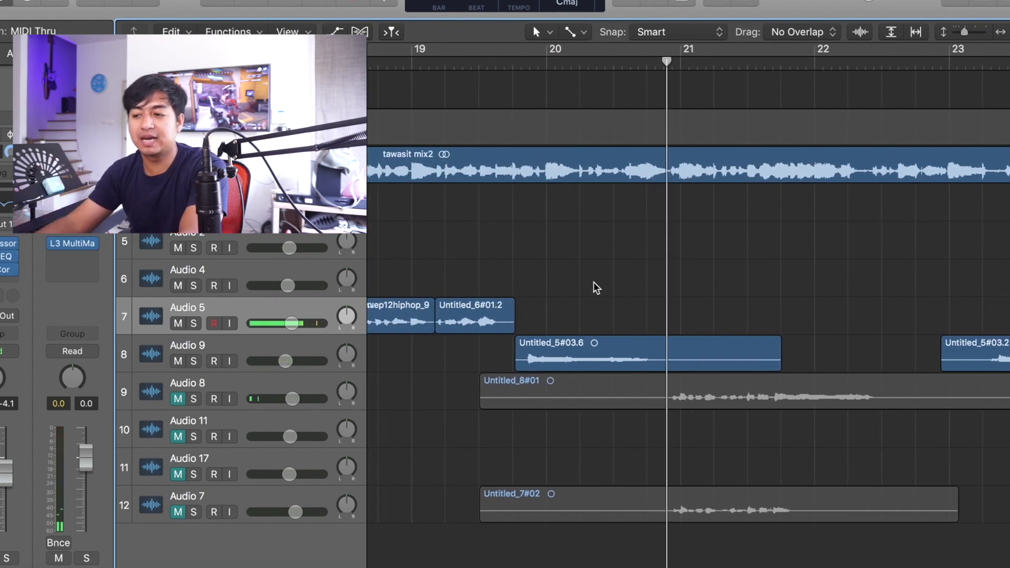
key("super+Left")
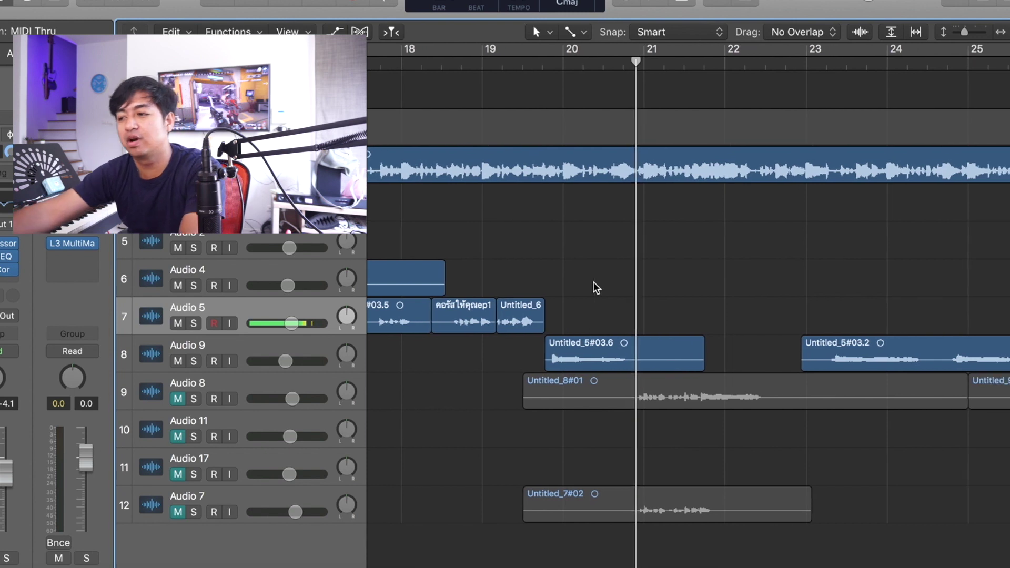
Step: Play from the start of the Untitled_8#01 region, about bar 19.5, and unmute Audio 8
left_click(528, 63)
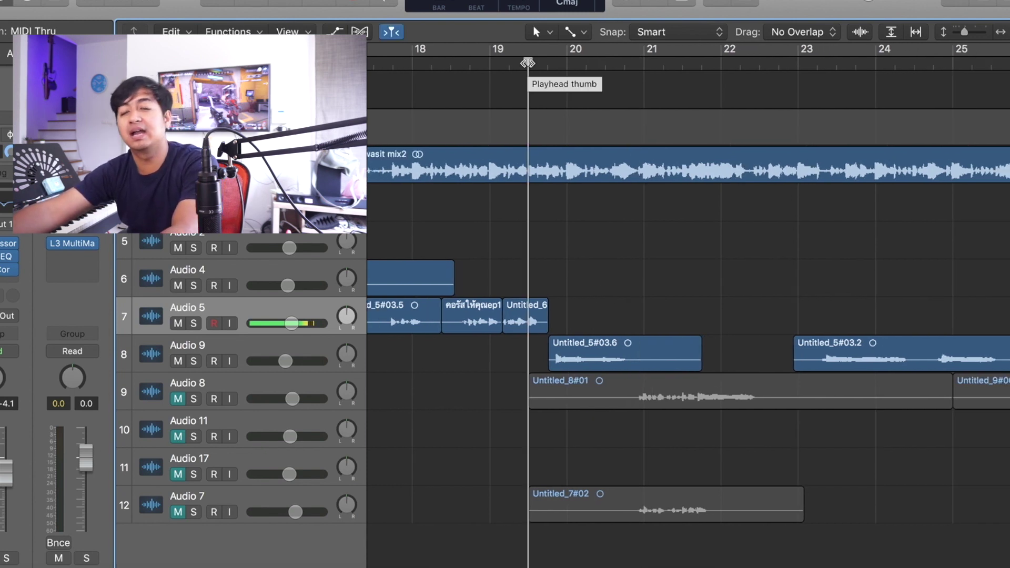
key("space")
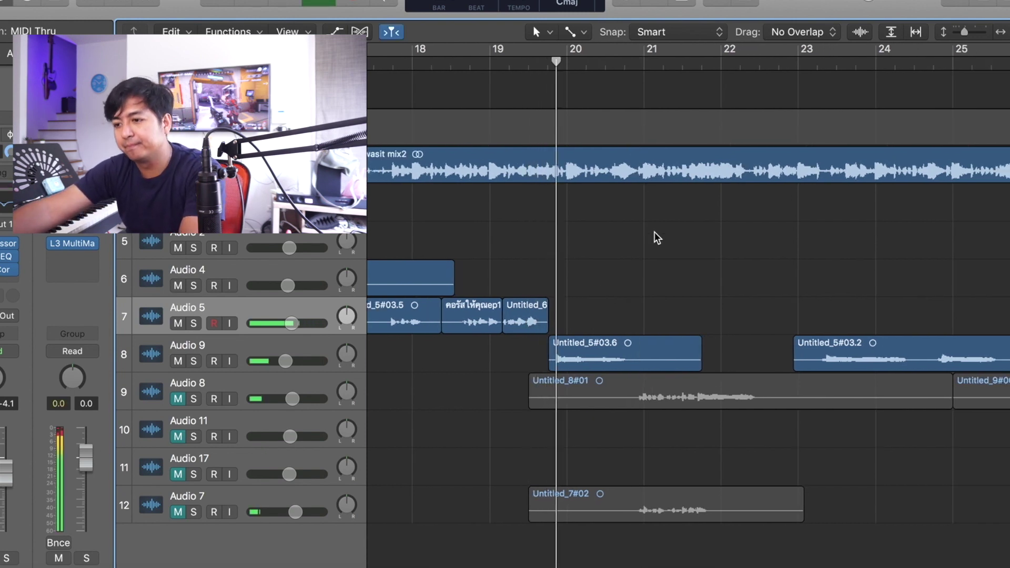
scroll(715, 254, "right", 3)
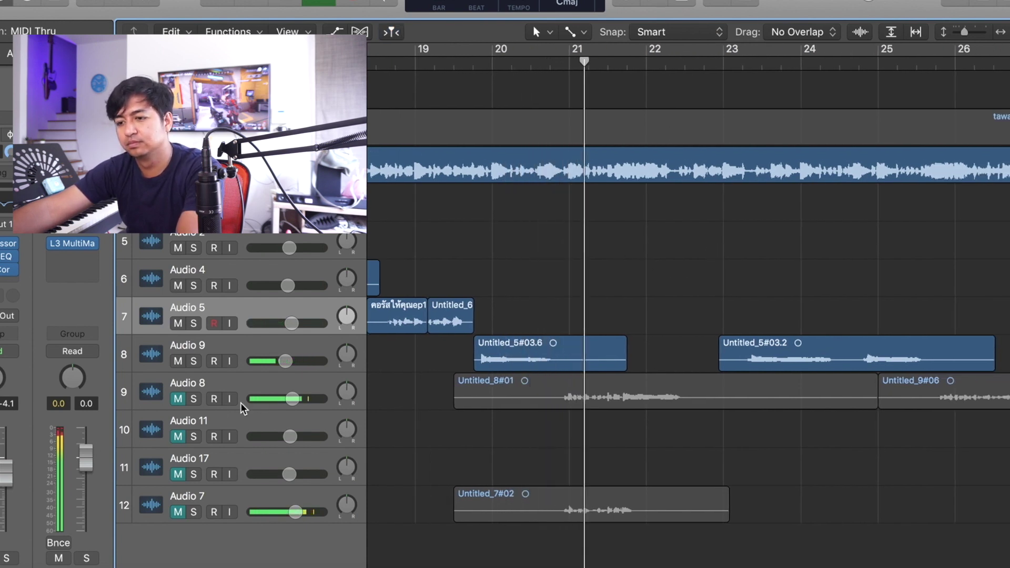
left_click(179, 399)
scroll(726, 270, "down", 3)
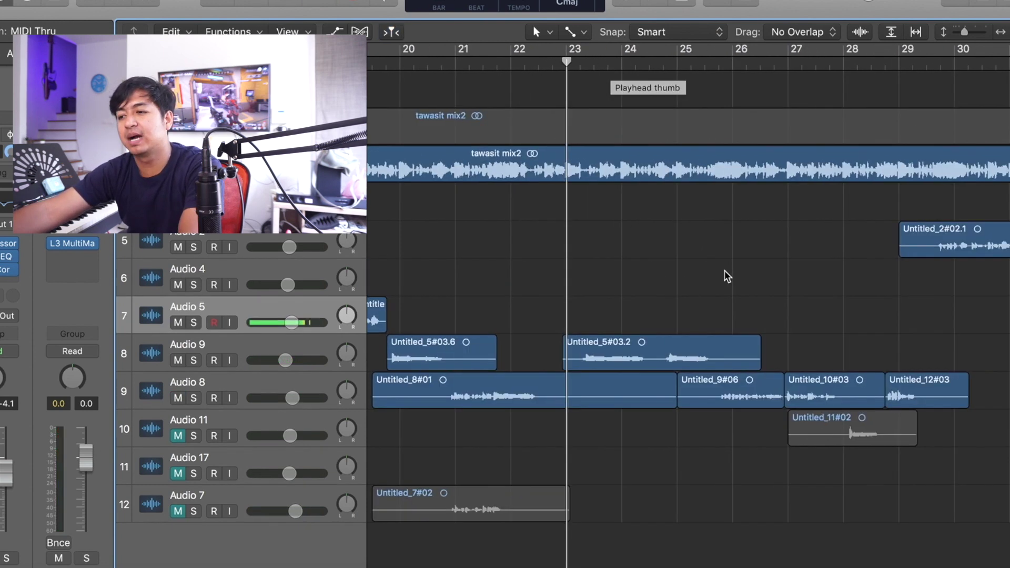
Step: Resume playback at about bar 23, unmute Audio 11 and listen through to its Untitled_11#02 region at bar 27
scroll(719, 274, "right", 2)
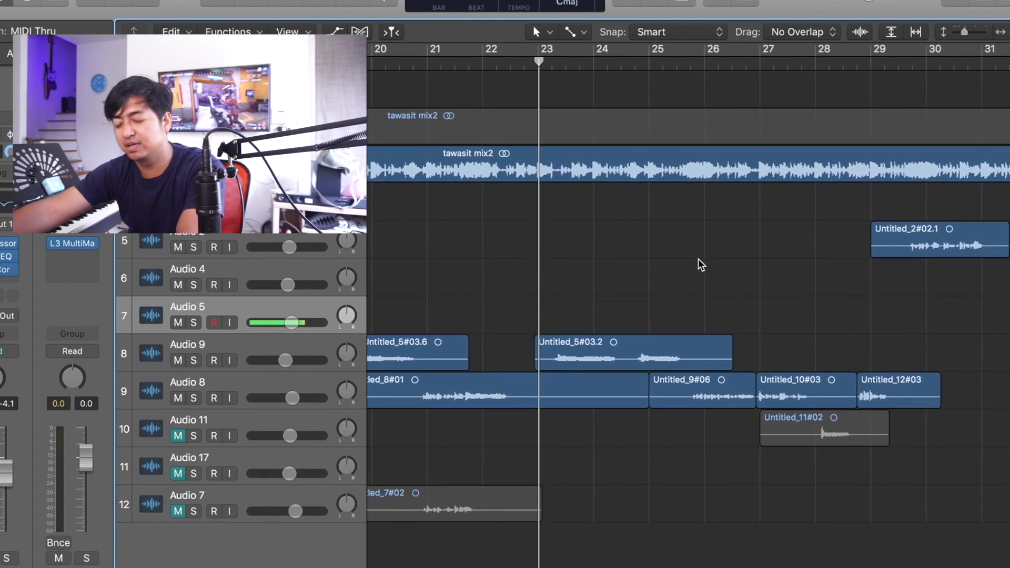
key("space")
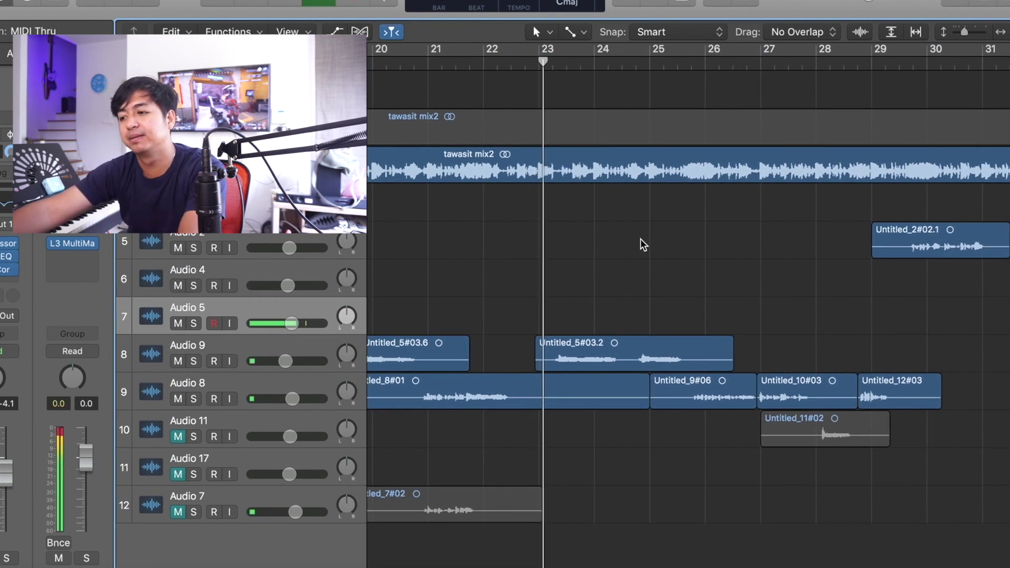
left_click(179, 436)
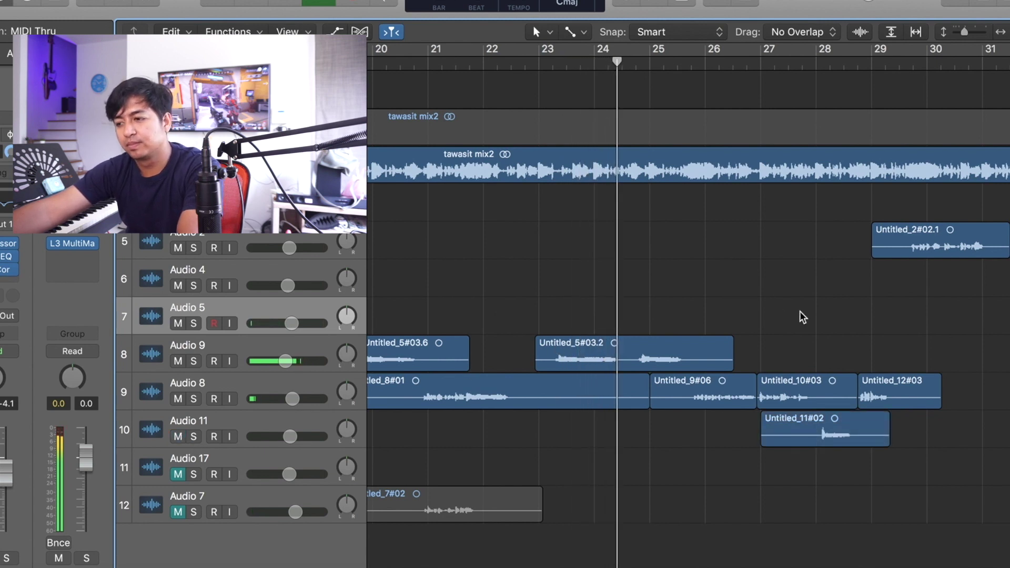
scroll(774, 304, "right", 3)
key("super+Right")
scroll(931, 323, "right", 2)
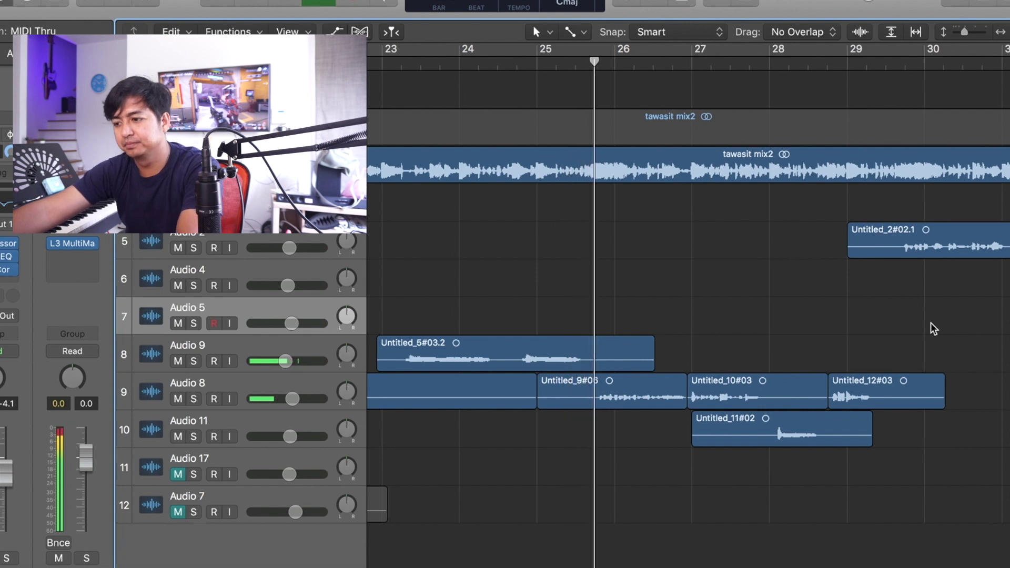
key("super+Left")
key("super+Left")
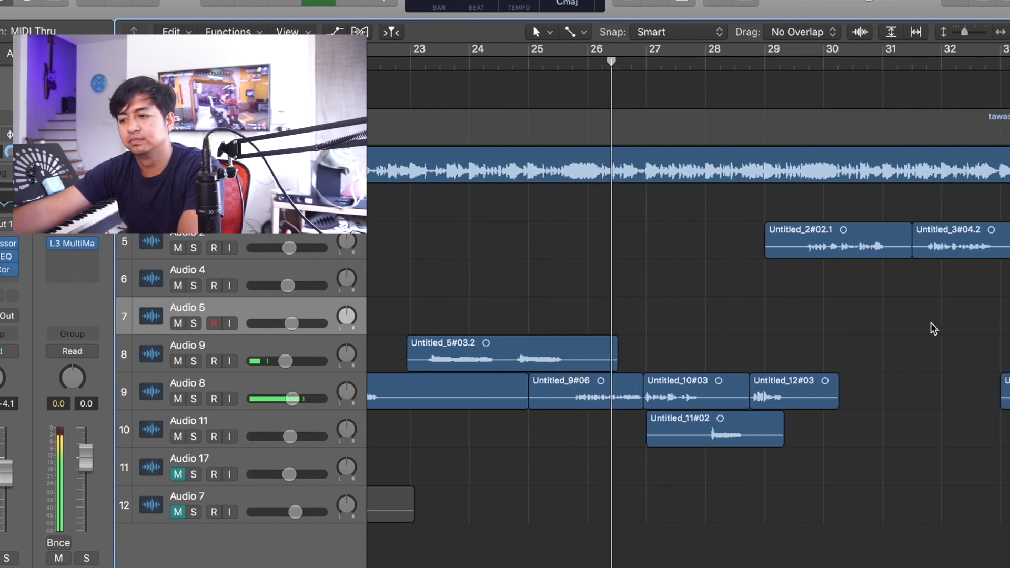
scroll(931, 323, "right", 1)
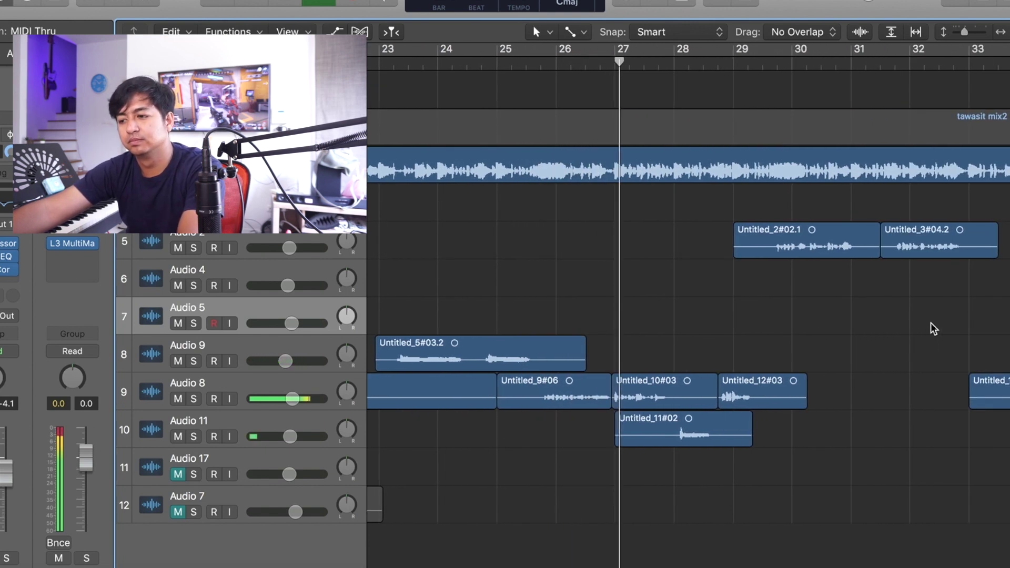
Step: Listen up to about bar 28.5, and replay from about bar 25.5 with Audio 8 muted
scroll(931, 323, "right", 1)
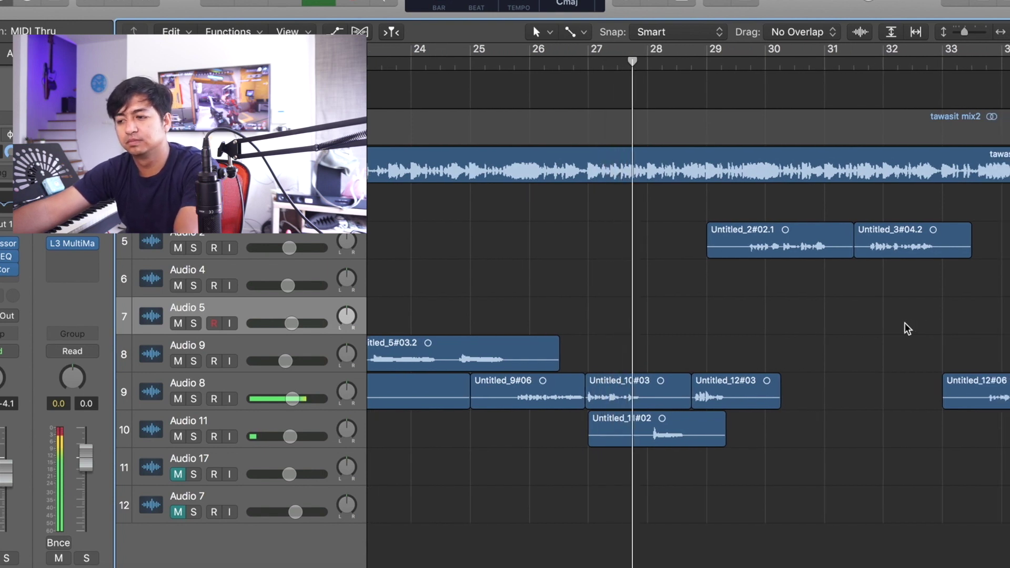
scroll(905, 322, "right", 1)
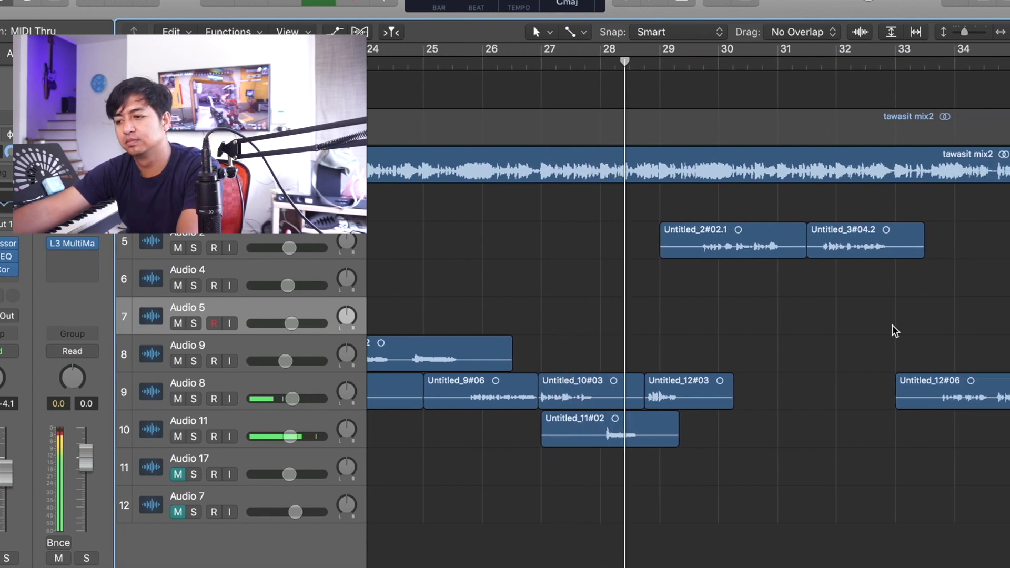
left_click(442, 67)
key("super+Right")
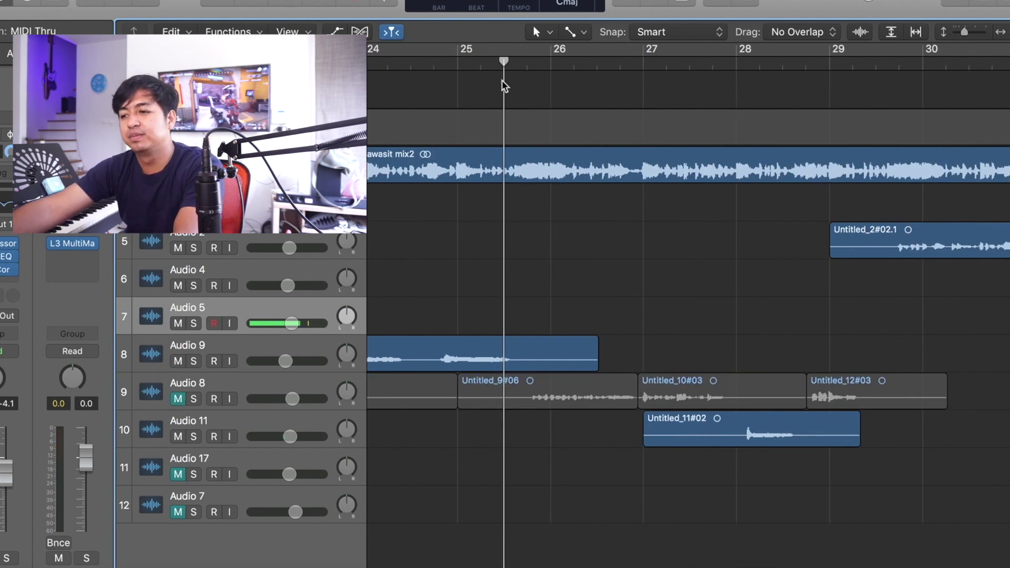
key("space")
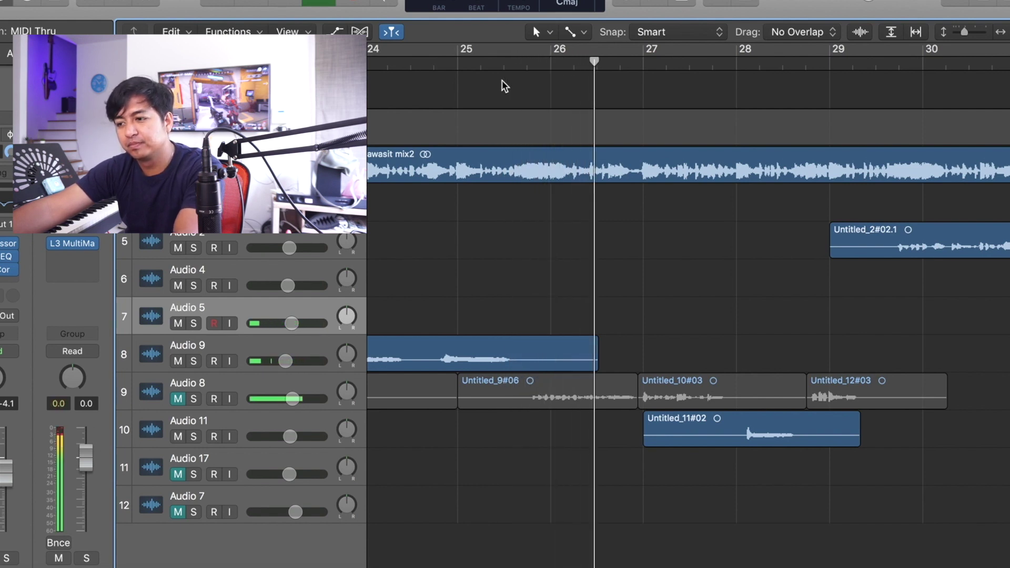
Step: Unmute Audio 8 and listen on from about bar 28 into the Untitled_2#02.1 region at bar 29
left_click(178, 399)
left_click(179, 400)
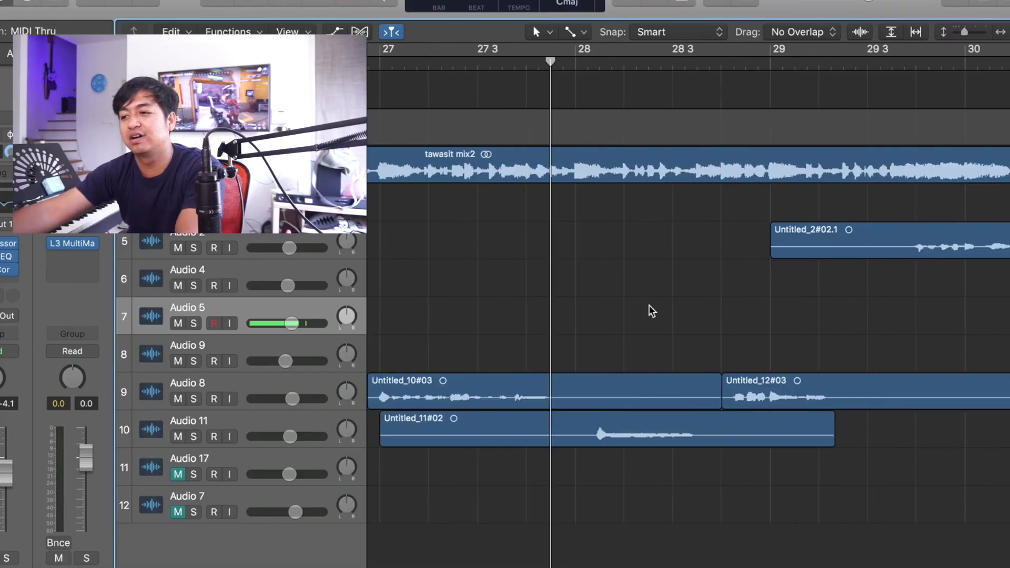
key("super+Right")
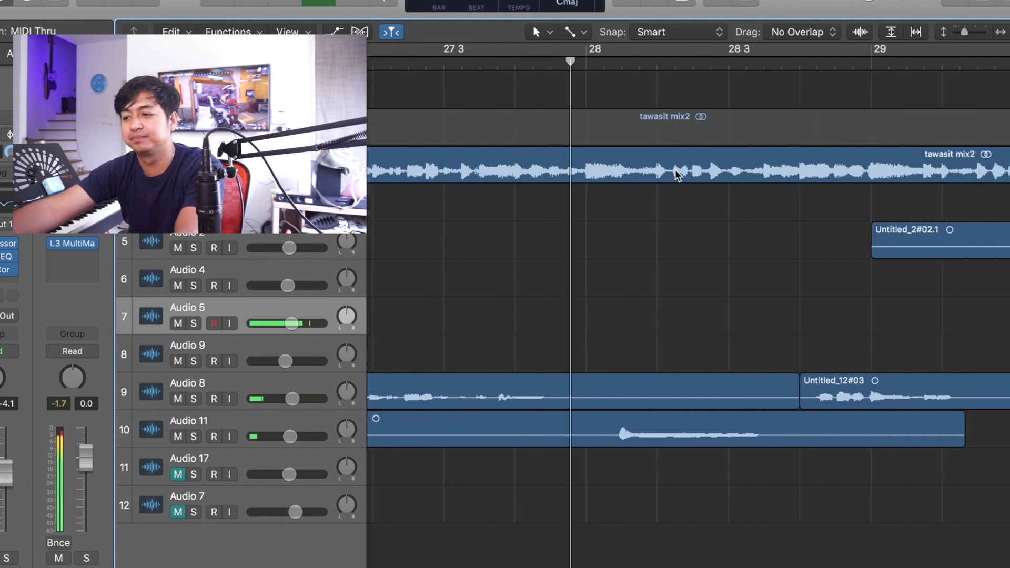
key("super+Left")
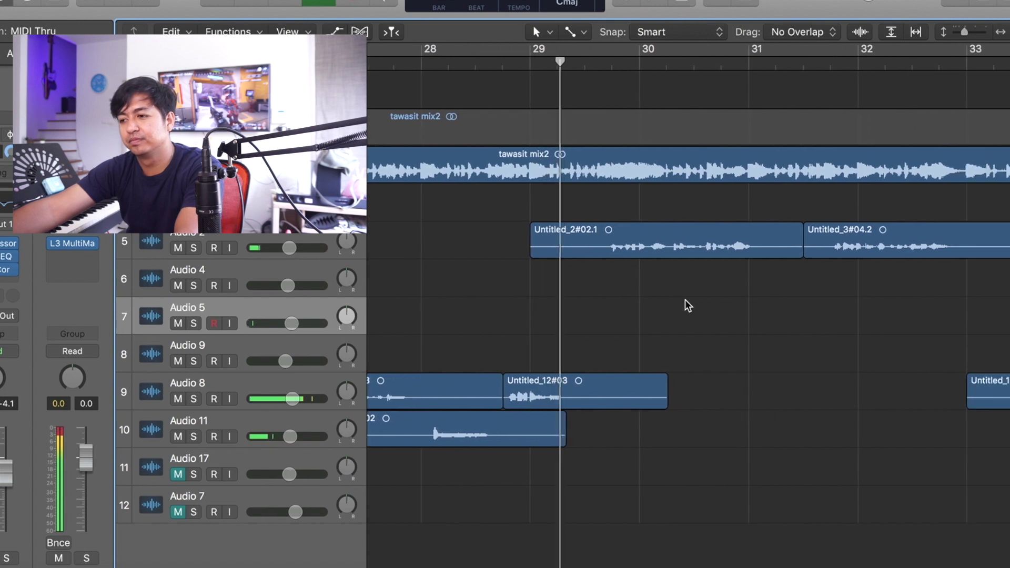
key("super+Left")
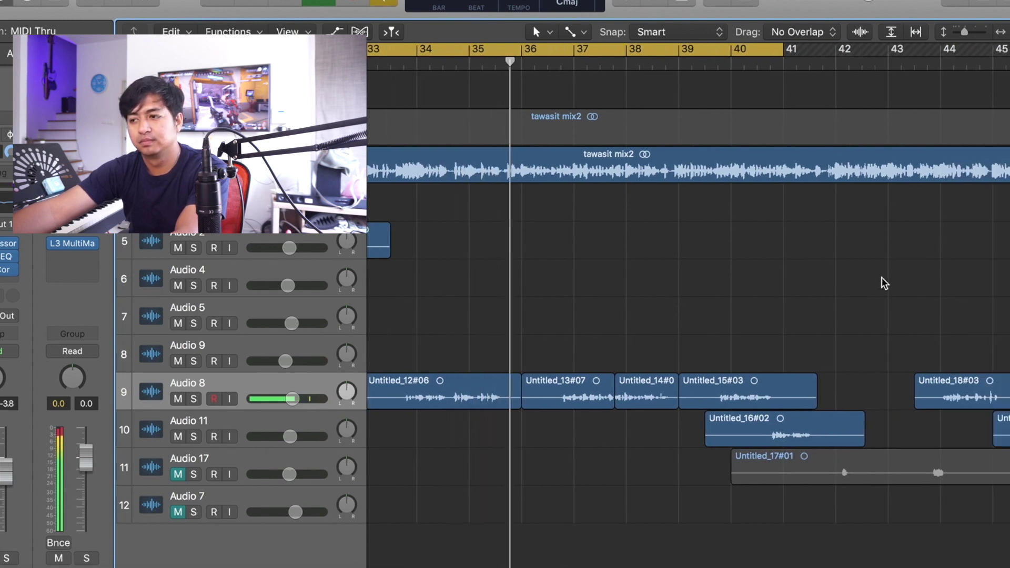
Step: Turn off the cycle range and play from the start of the Untitled_16#02 region, about bar 39.5, to bar 44
left_click(721, 53)
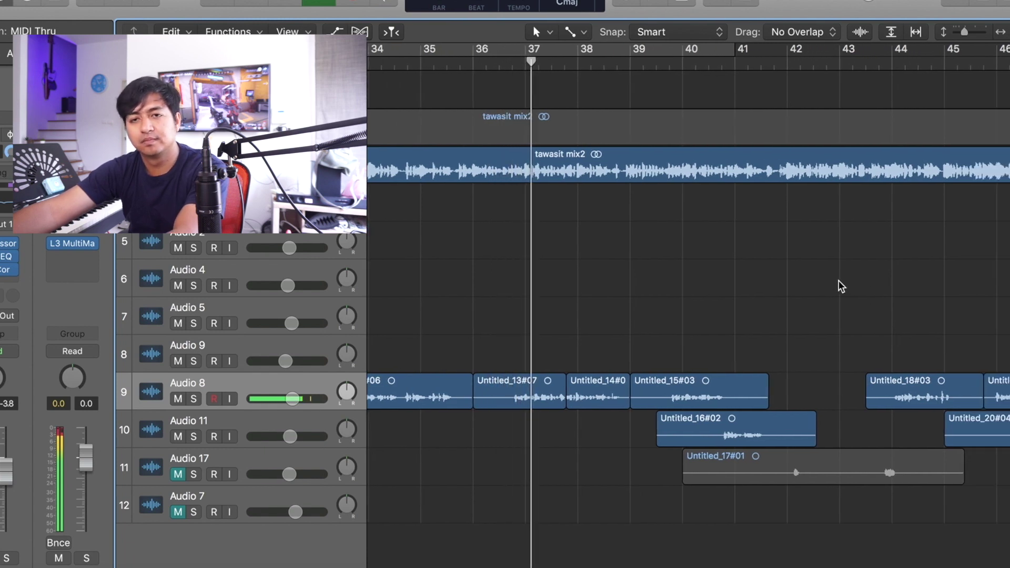
left_click(521, 59)
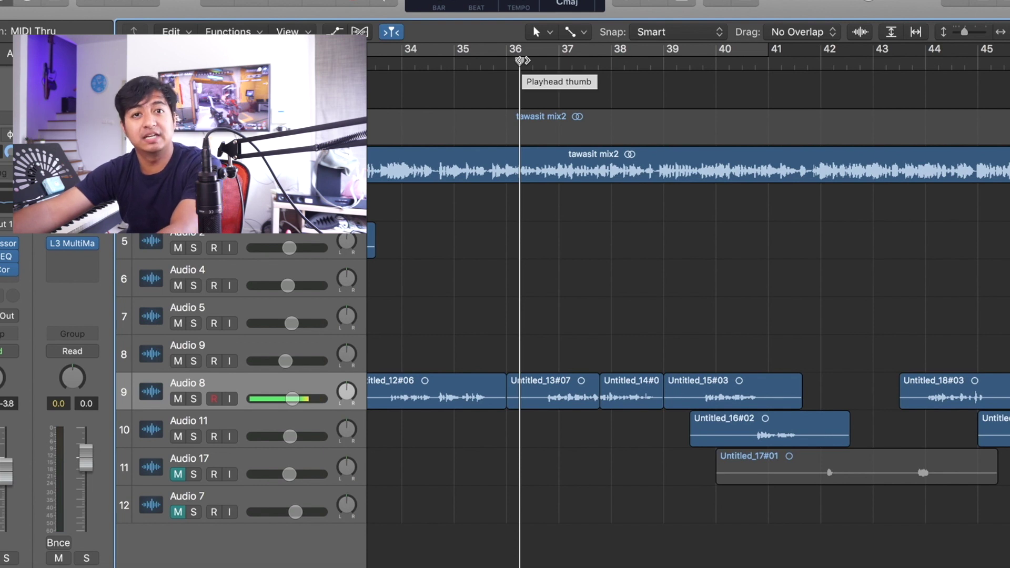
scroll(647, 95, "right", 2)
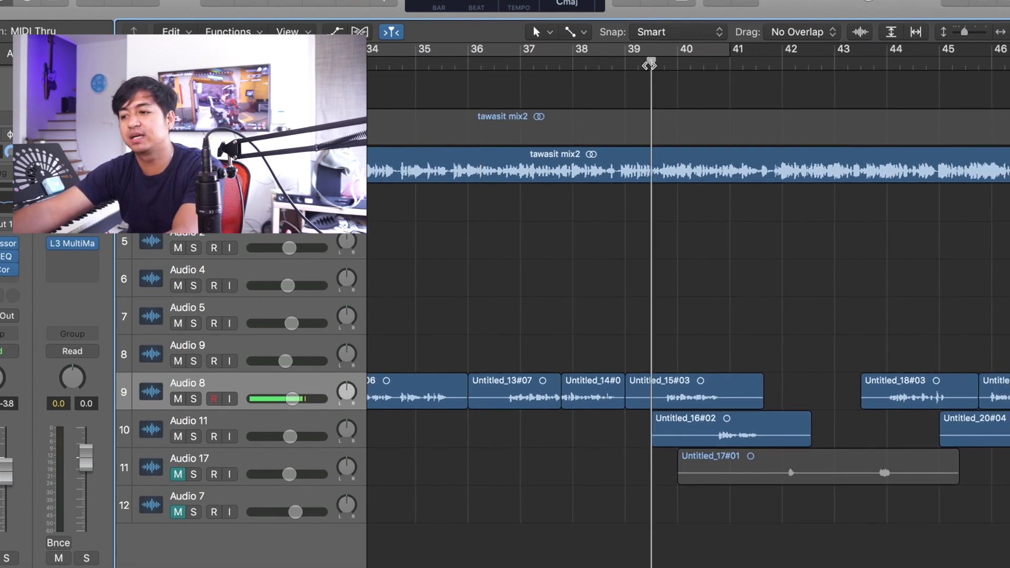
scroll(647, 66, "right", 2)
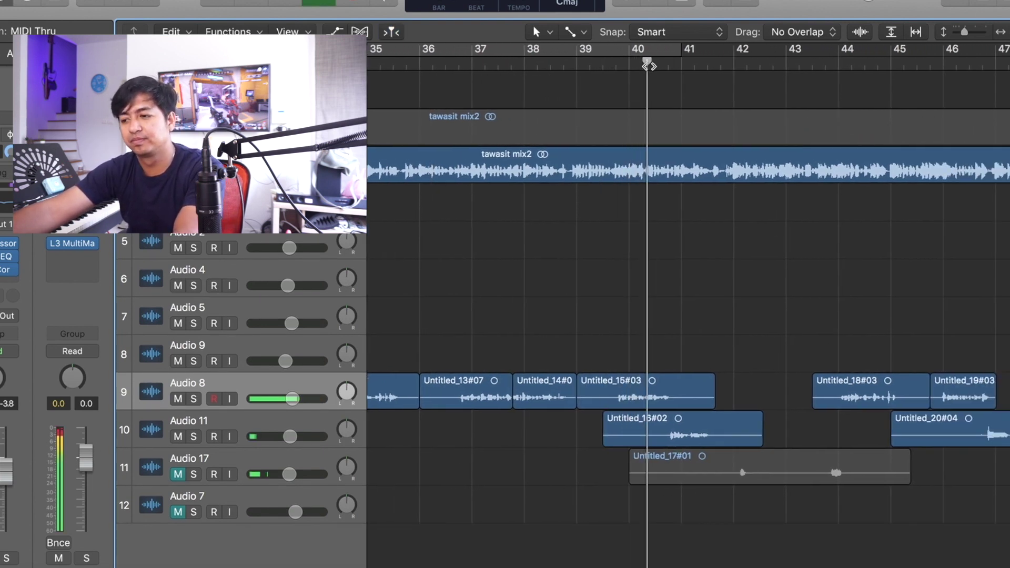
scroll(650, 67, "right", 2)
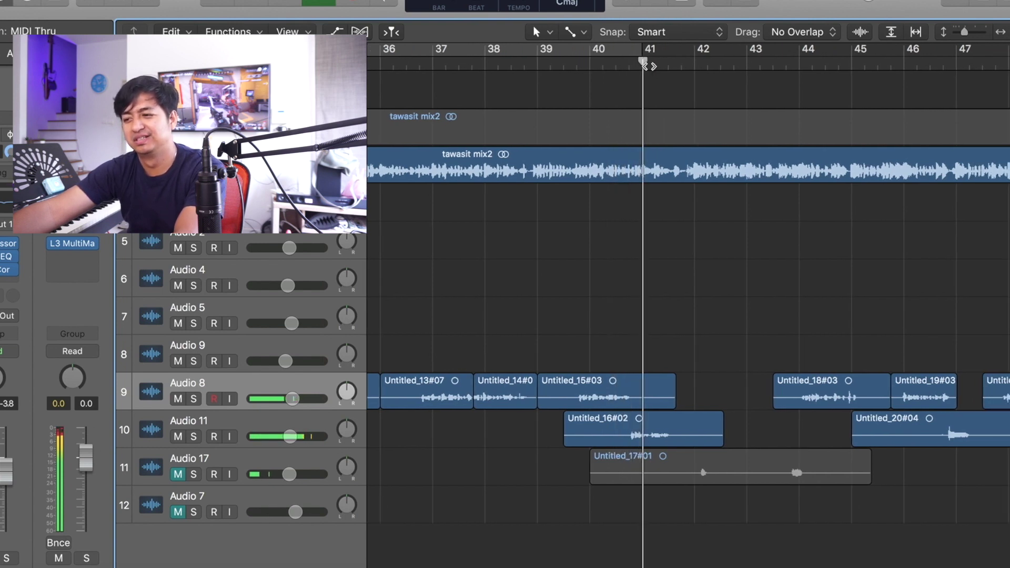
scroll(650, 65, "right", 2)
scroll(572, 256, "right", 10)
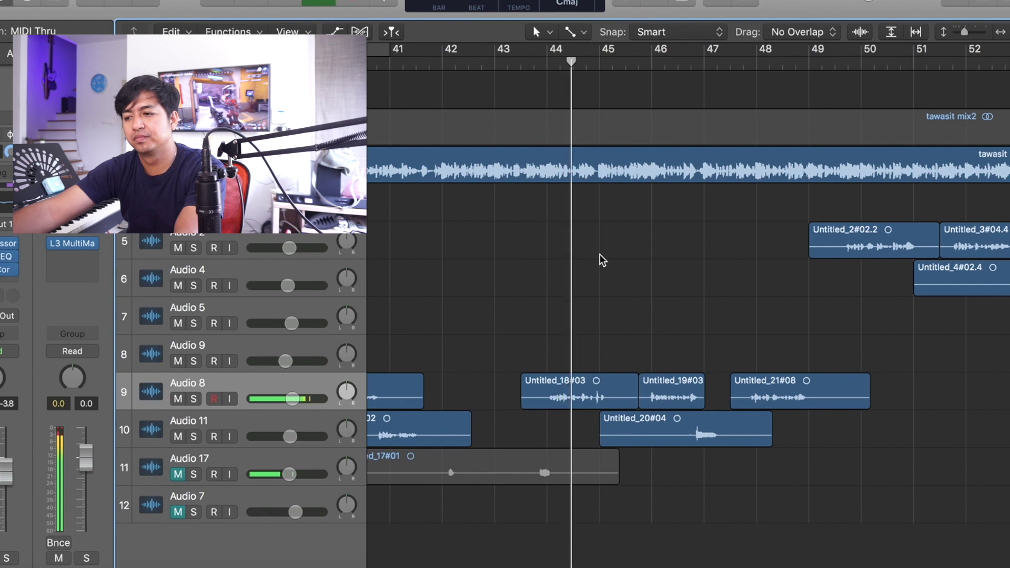
Step: Listen on through the Audio 8 and Audio 11 regions from about bar 44 into the Untitled_2#02.2 region, up to bar 50
key("super+Left")
scroll(613, 253, "right", 1)
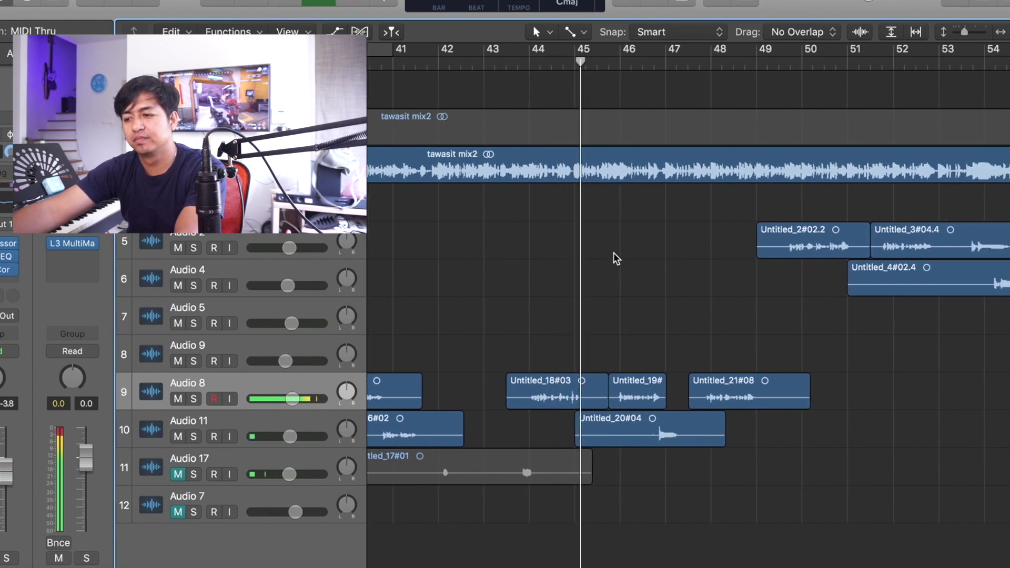
scroll(614, 253, "right", 2)
key("super+Right")
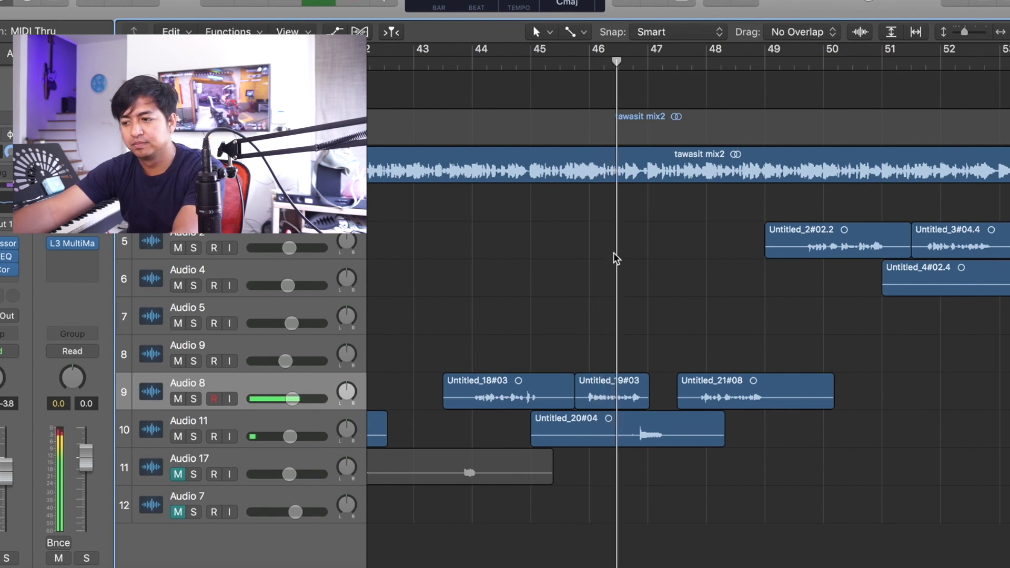
scroll(614, 252, "right", 3)
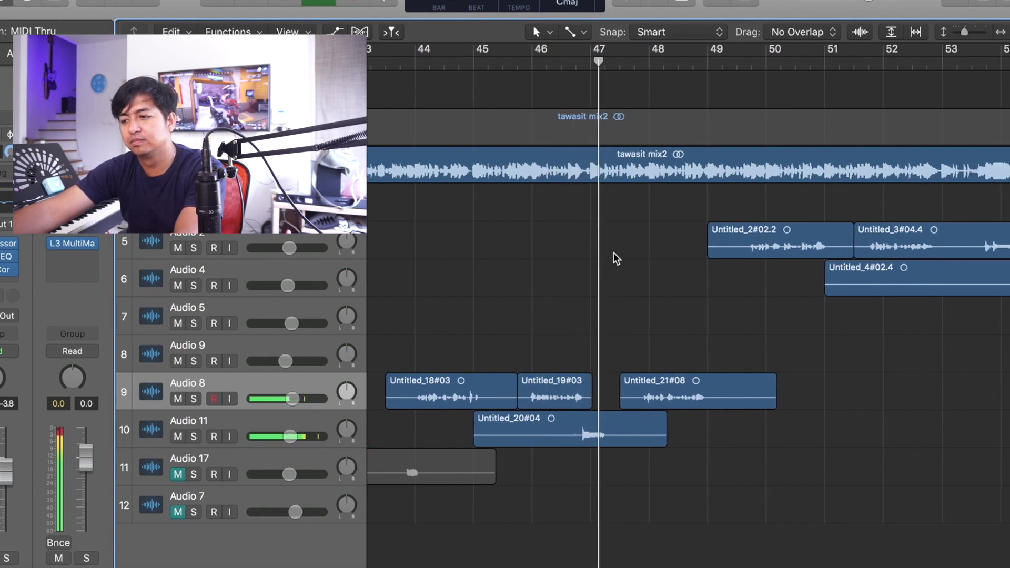
scroll(615, 297, "right", 3)
scroll(626, 305, "right", 2)
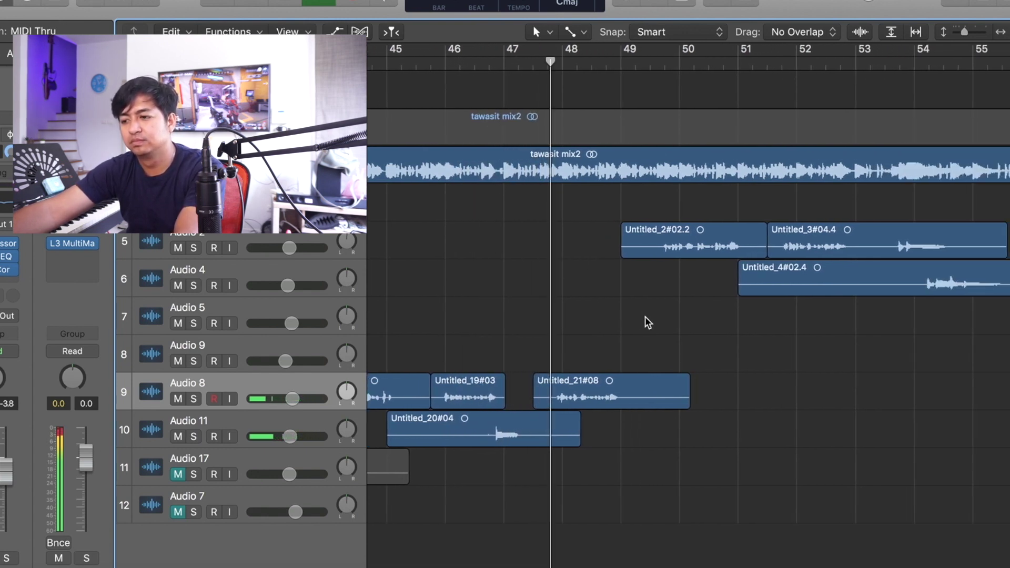
scroll(654, 317, "right", 3)
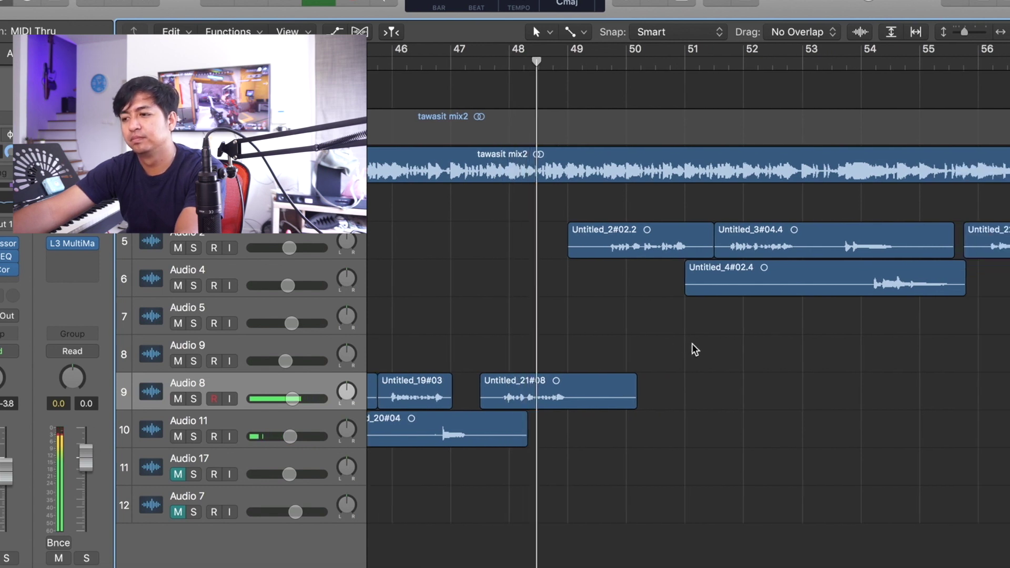
key("super+Left")
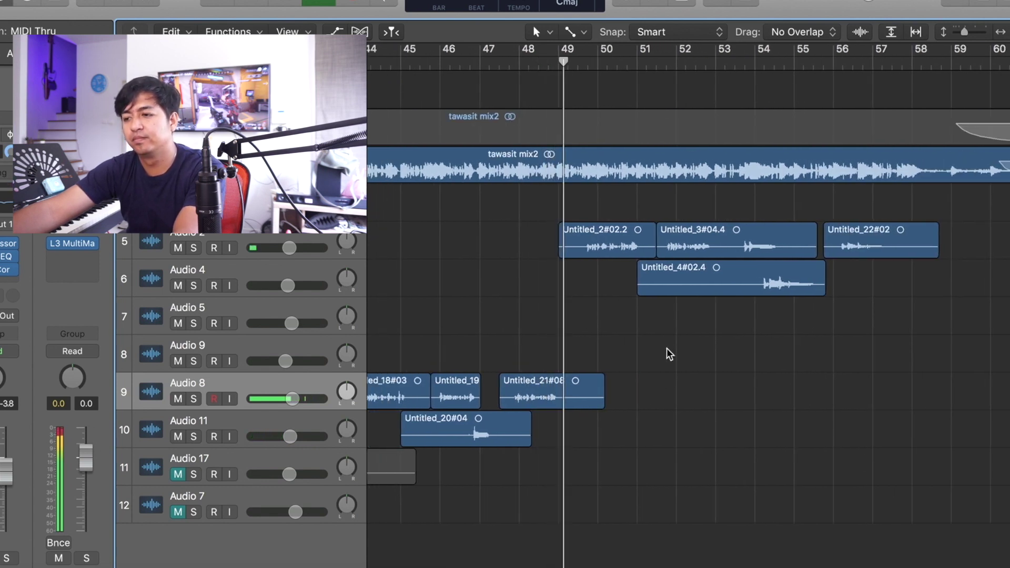
scroll(666, 348, "right", 2)
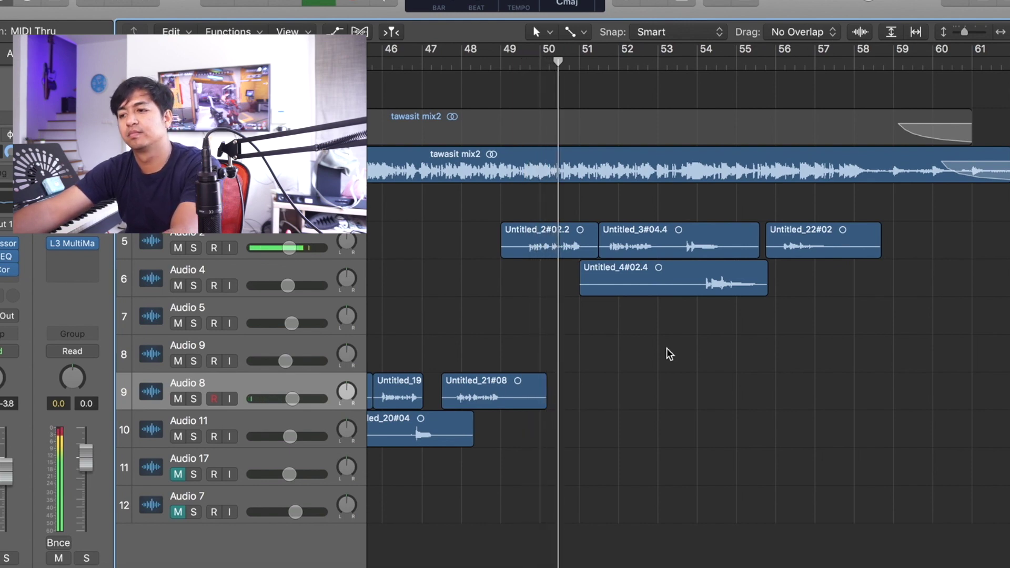
scroll(666, 349, "left", 10)
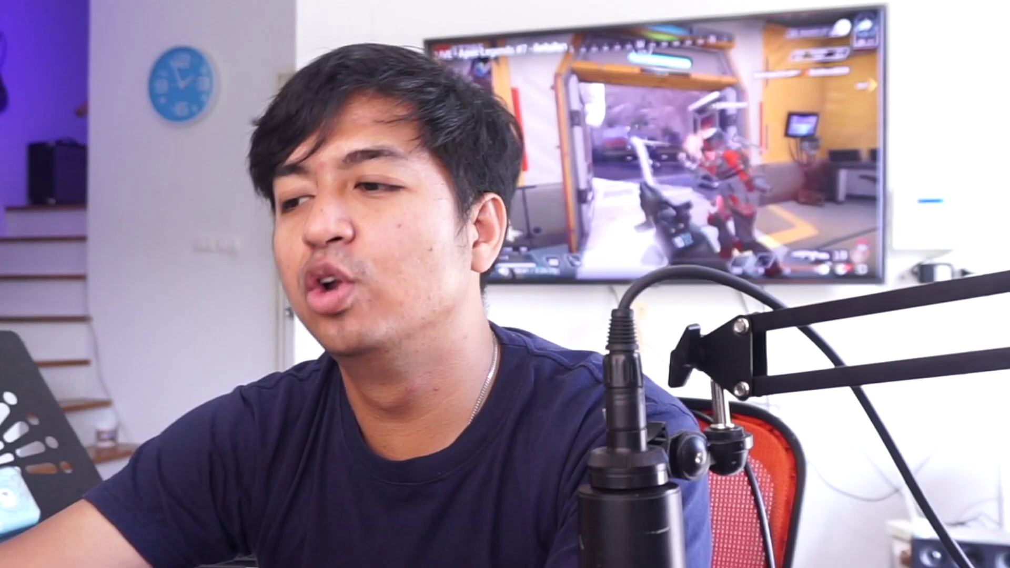